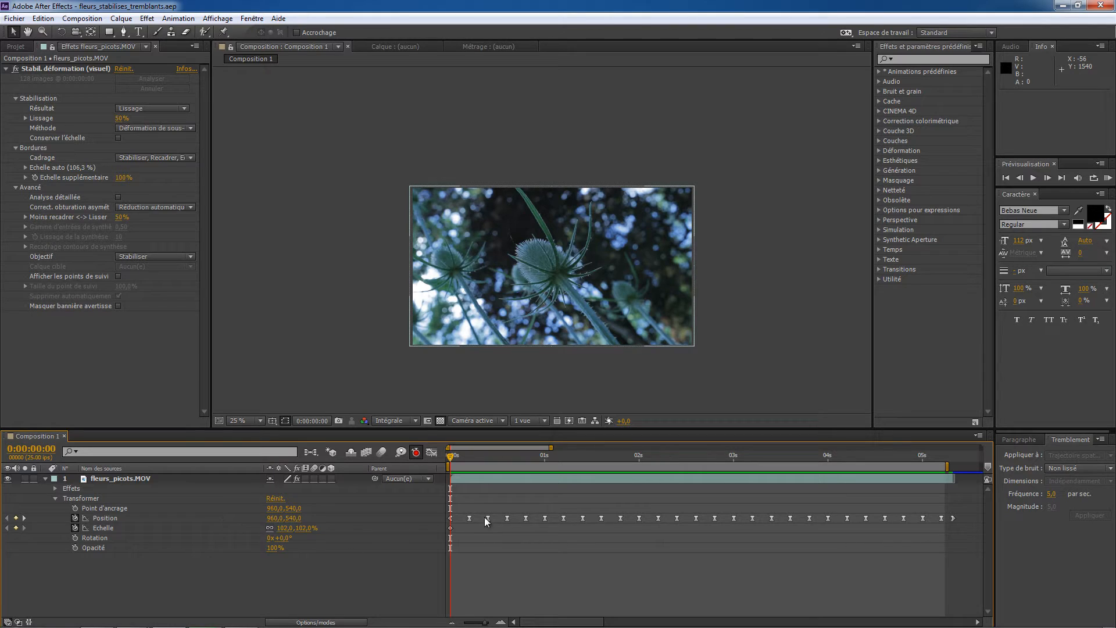
Show the Extension (time stretch) column for the fleurs_picots.MOV layer in the timeline
click(45, 478)
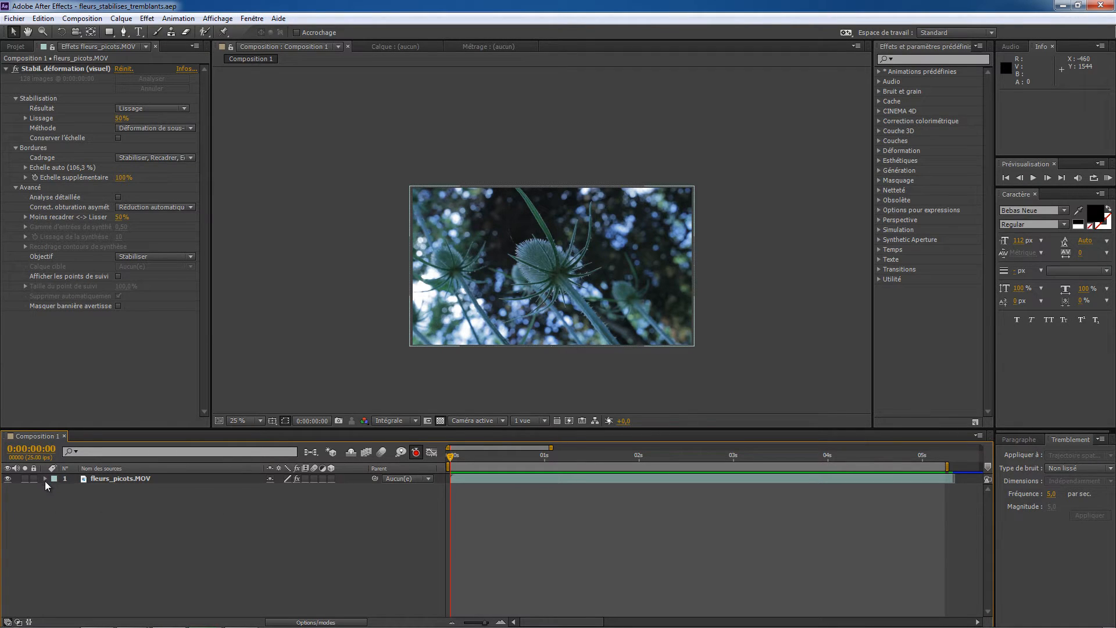
click(44, 479)
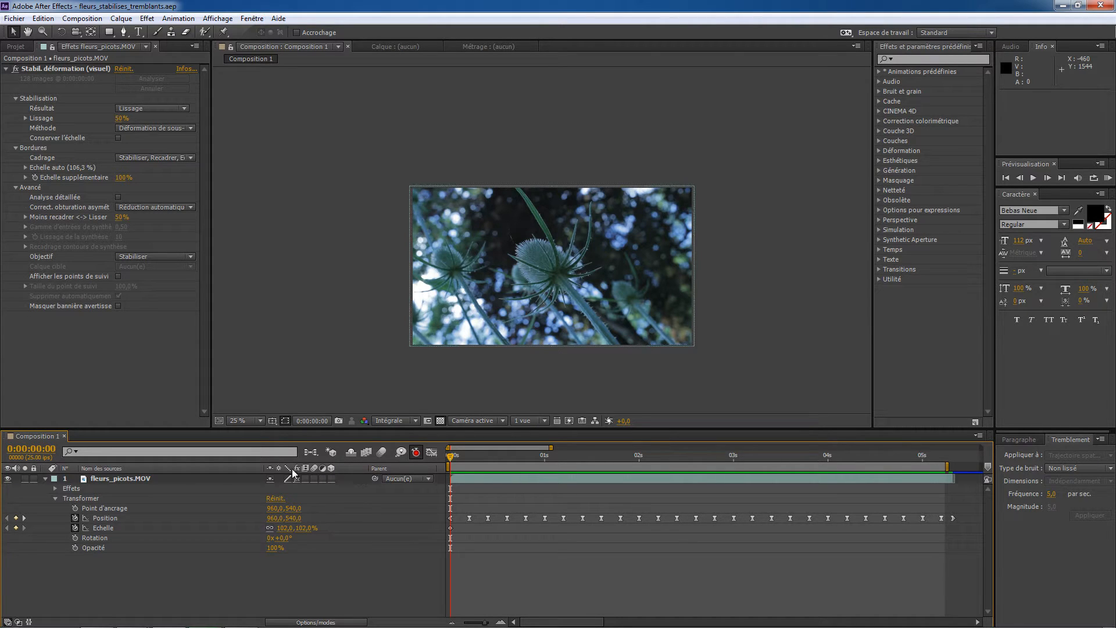
right_click(358, 468)
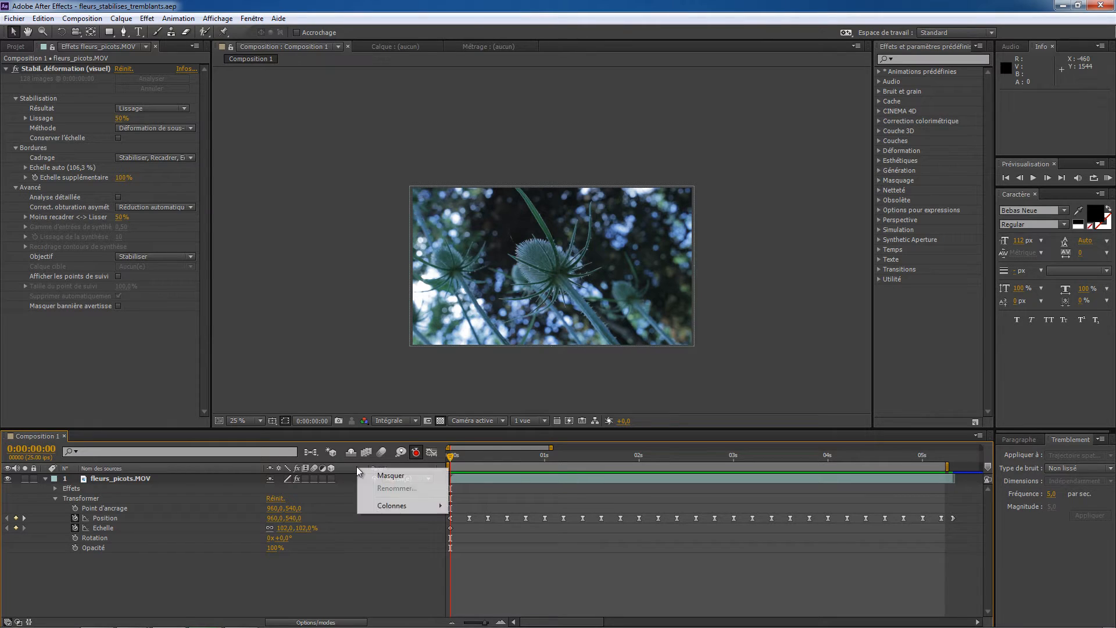
mouse_move(389, 507)
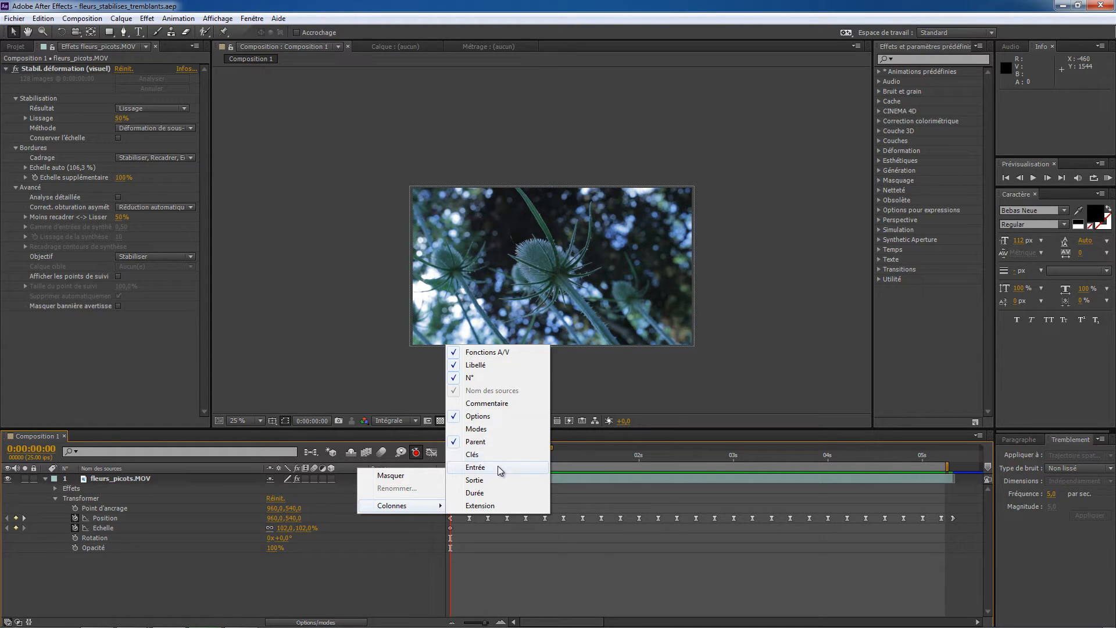
click(505, 506)
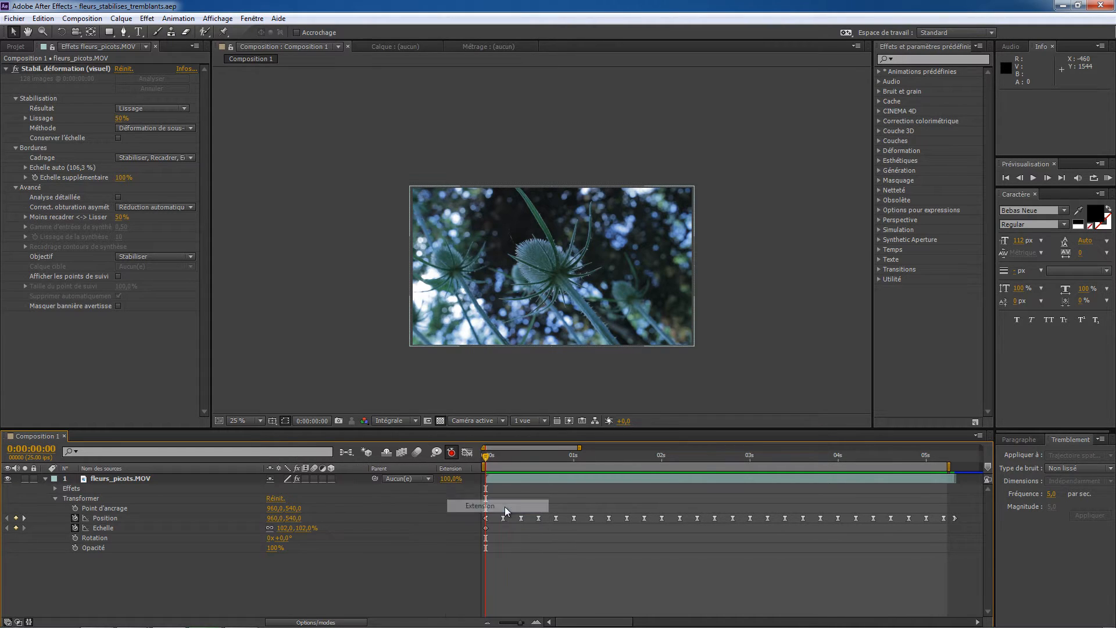
Time-stretch the fleurs_picots.MOV layer with a stretch factor of 300%, holding the layer's in point in place
click(451, 481)
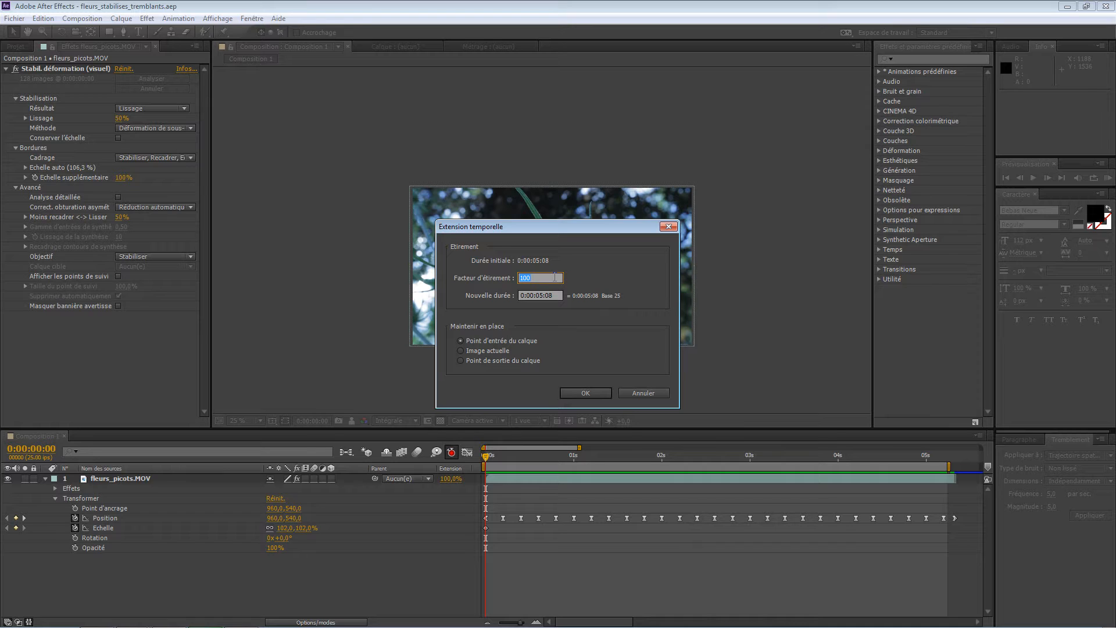
text(3)
click(489, 458)
click(585, 393)
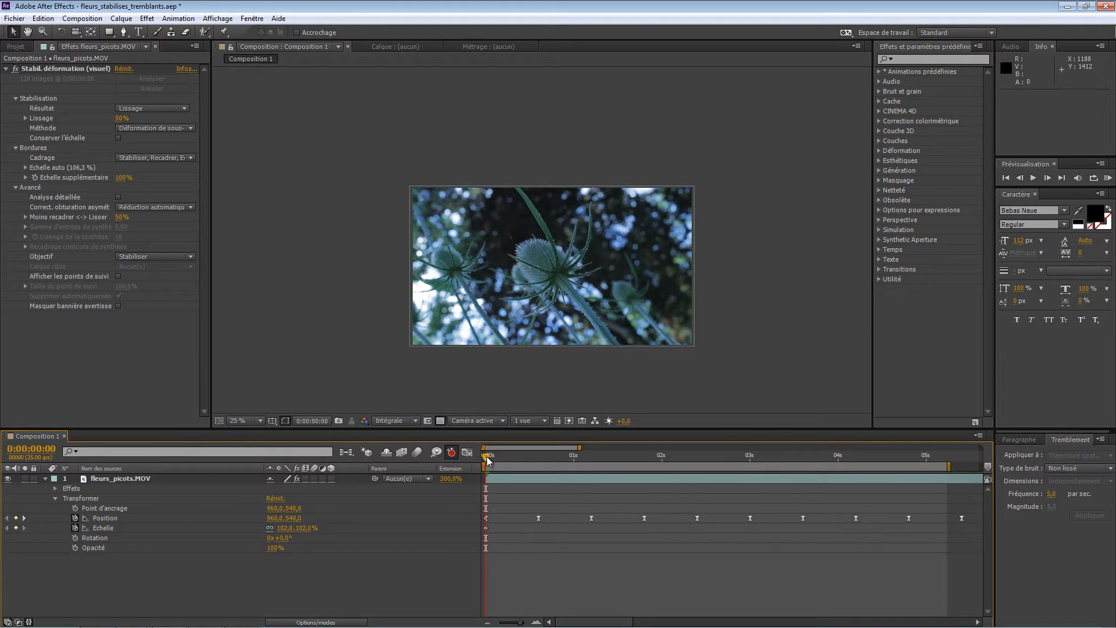
Extend the work area to the end of the stretched fleurs_picots.MOV layer, at about 0:00:15:23
drag(487, 457, 531, 458)
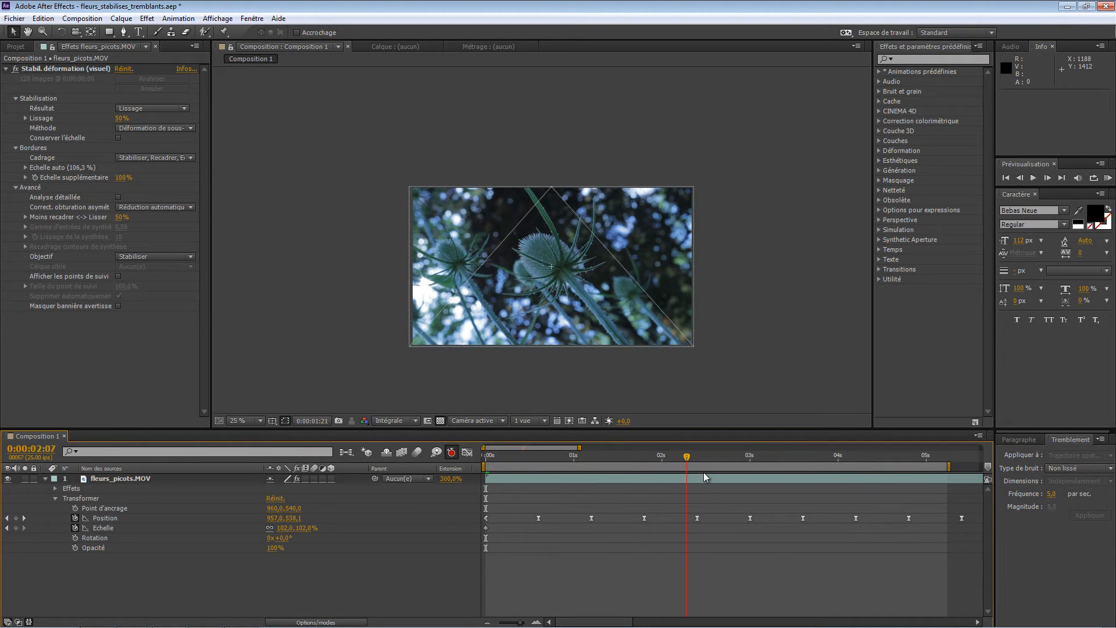
drag(498, 458, 426, 474)
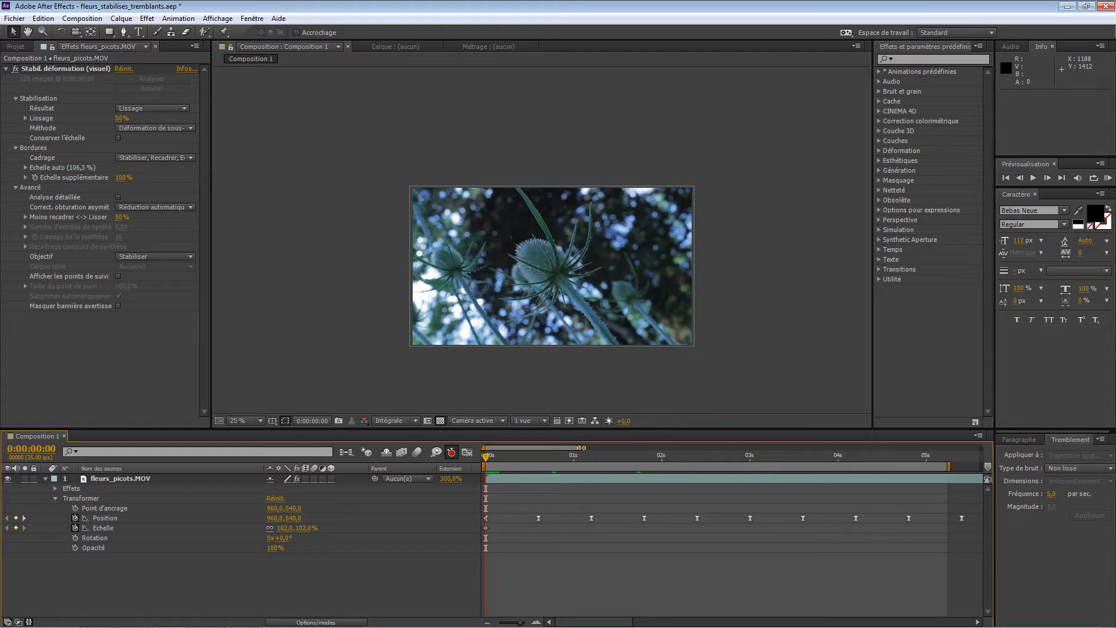
drag(588, 453, 782, 453)
click(636, 466)
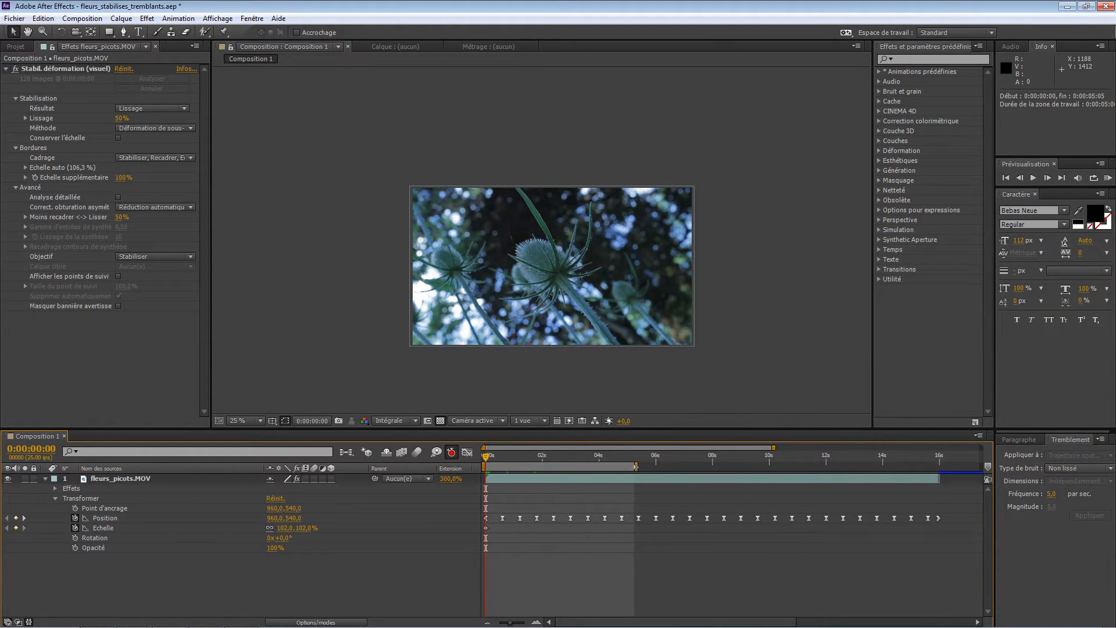
drag(635, 466, 940, 466)
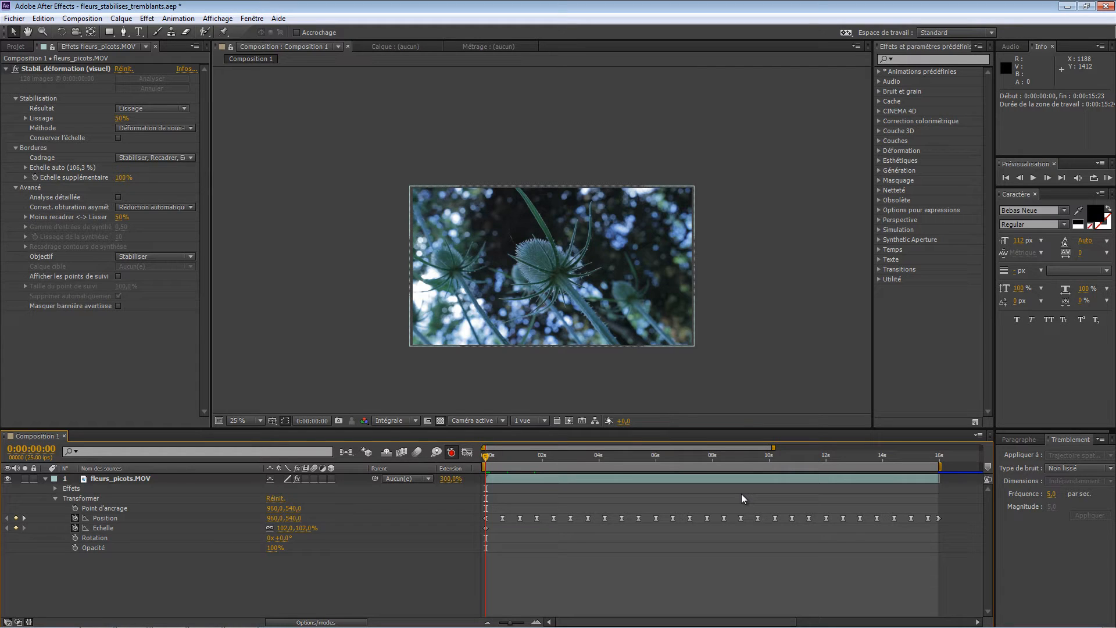
Render a preview of the slowed clip and play it from the beginning to judge its smoothness
key(space)
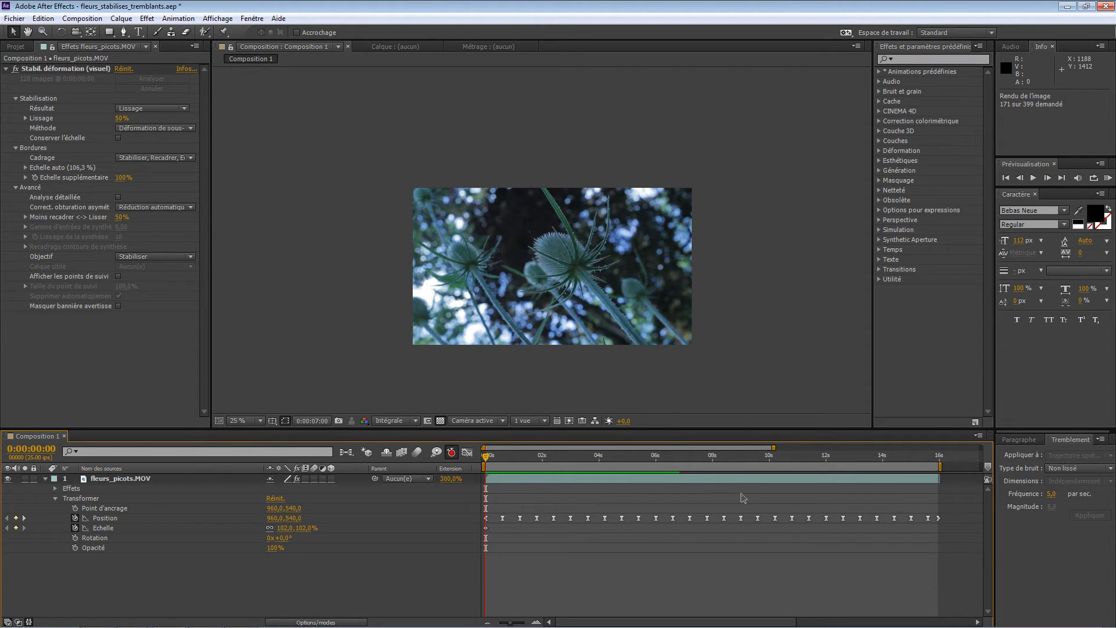
click(699, 479)
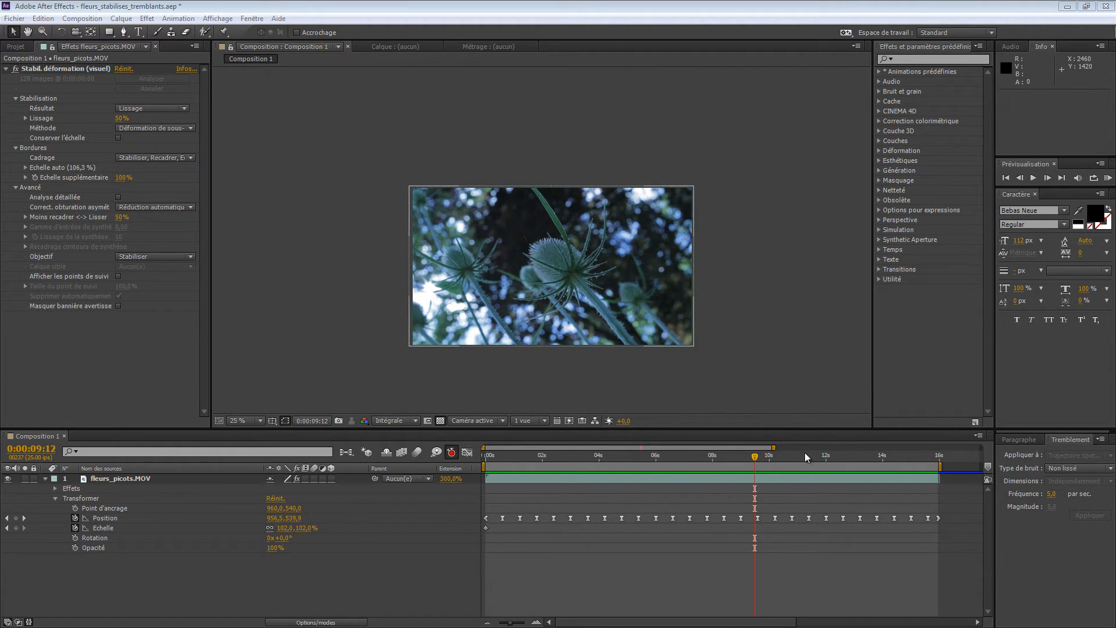
key(Home)
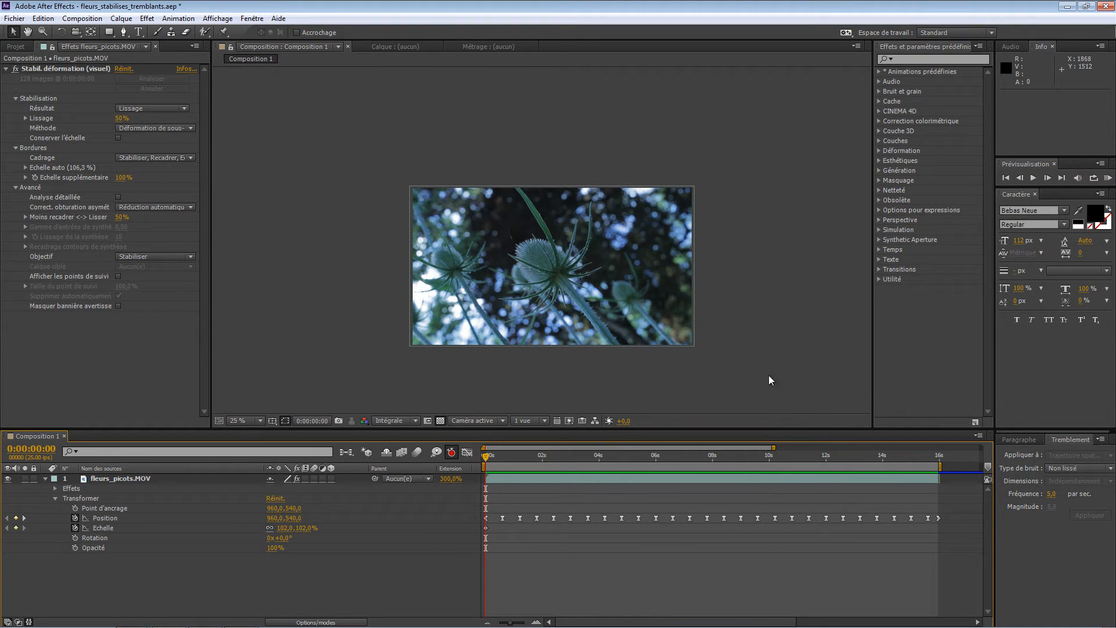
click(1034, 177)
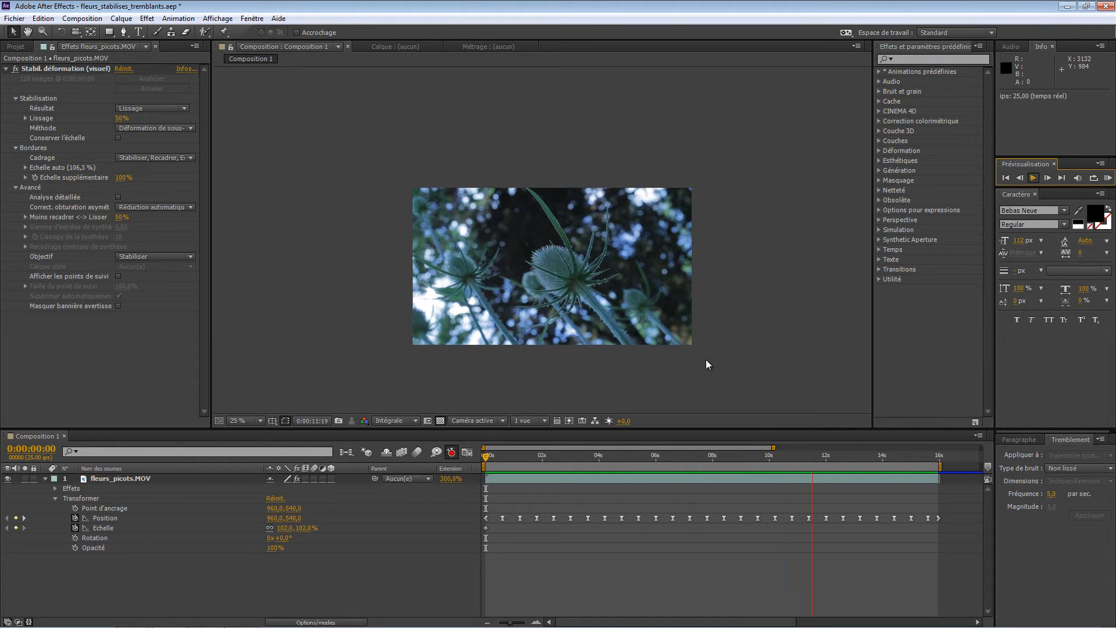
key(space)
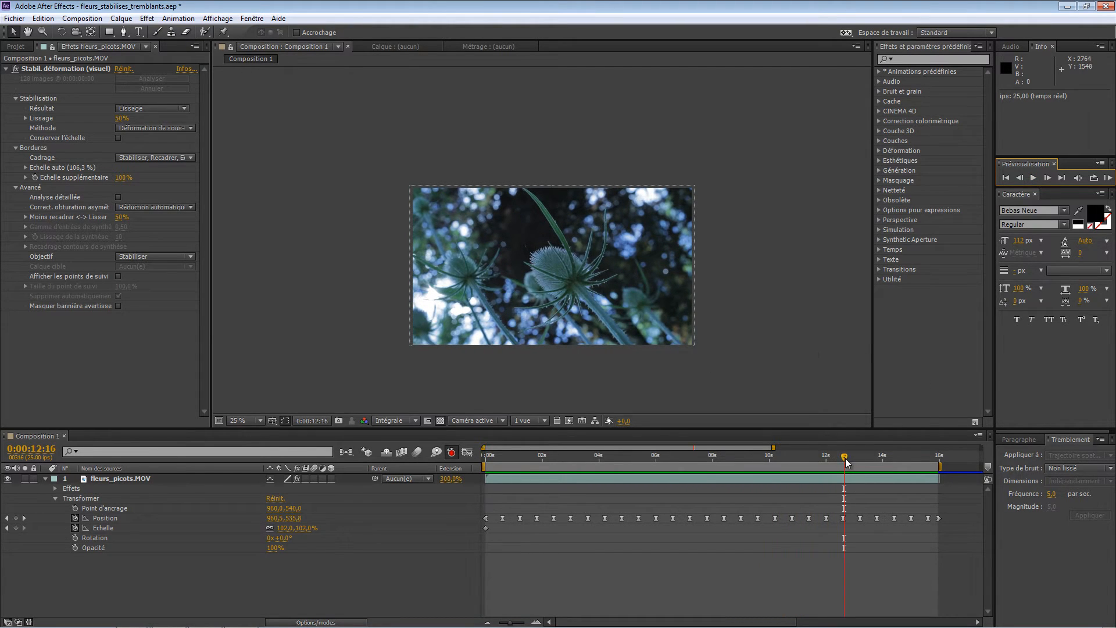
Move back and forth frame by frame through the slowed clip between about 12 and 14 seconds to examine motion between consecutive frames
mouse_move(844, 460)
mouse_down()
mouse_move(644, 465)
mouse_move(888, 463)
mouse_move(843, 462)
mouse_up()
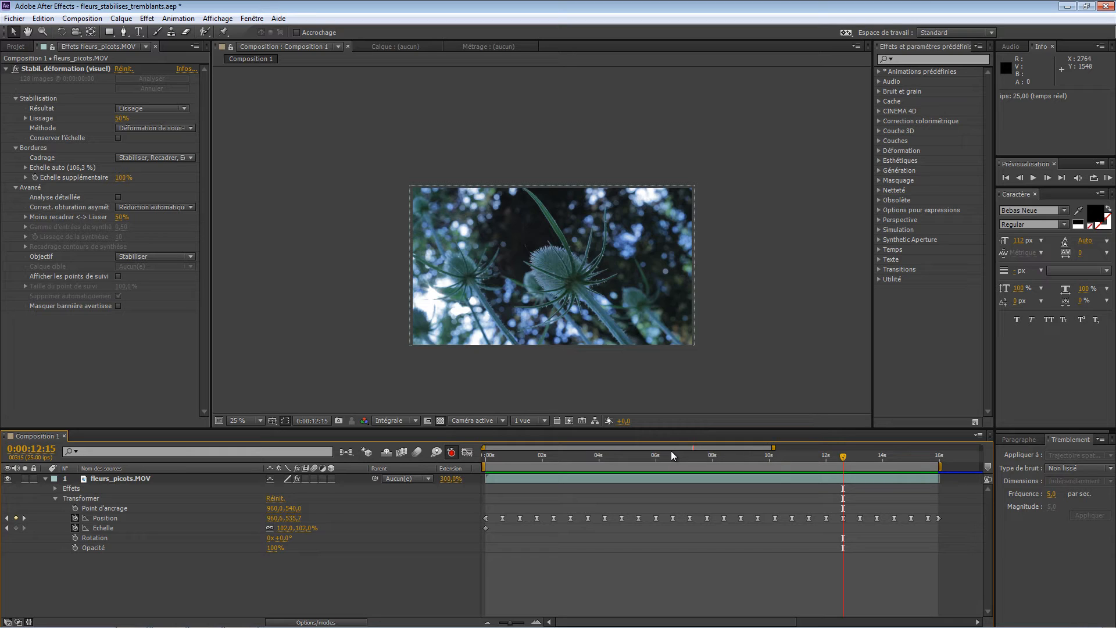
key(Page_Down)
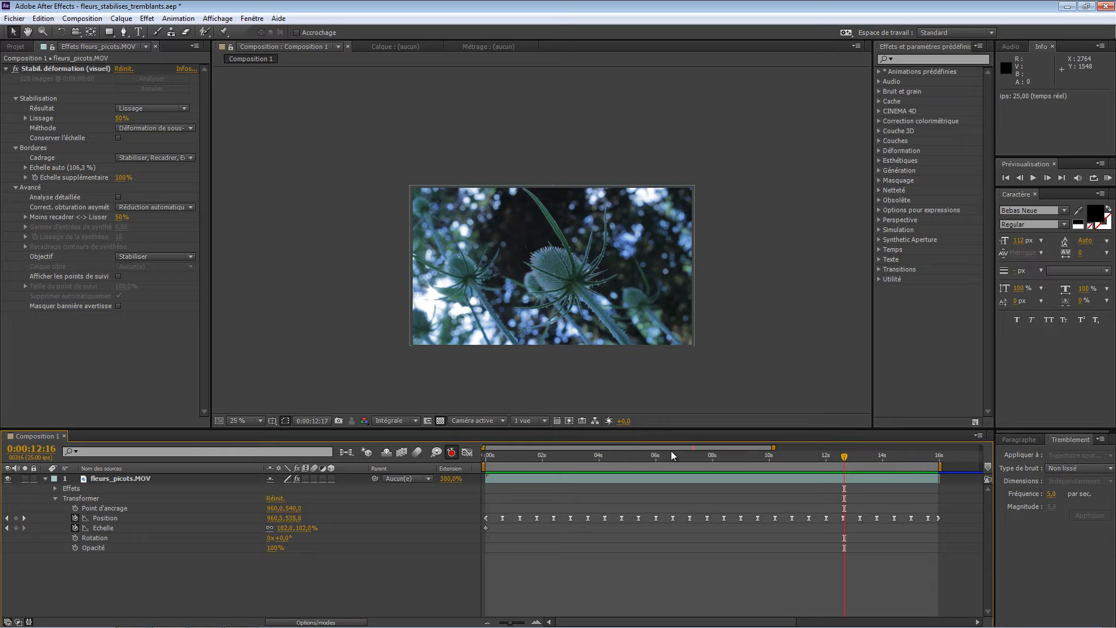
key(Page_Down)
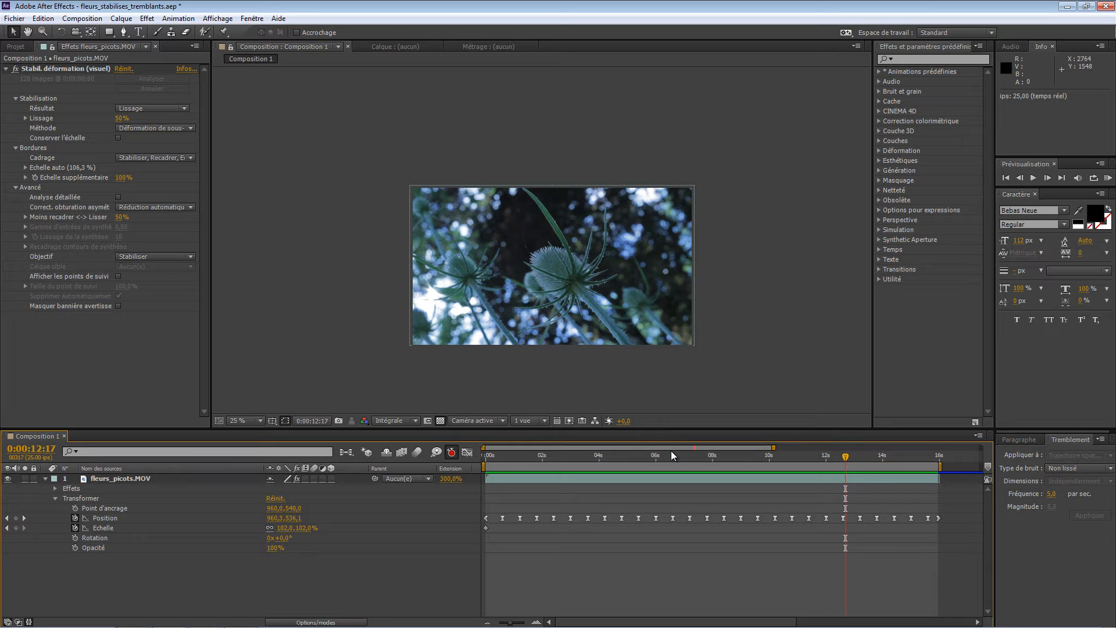
key(Page_Down)
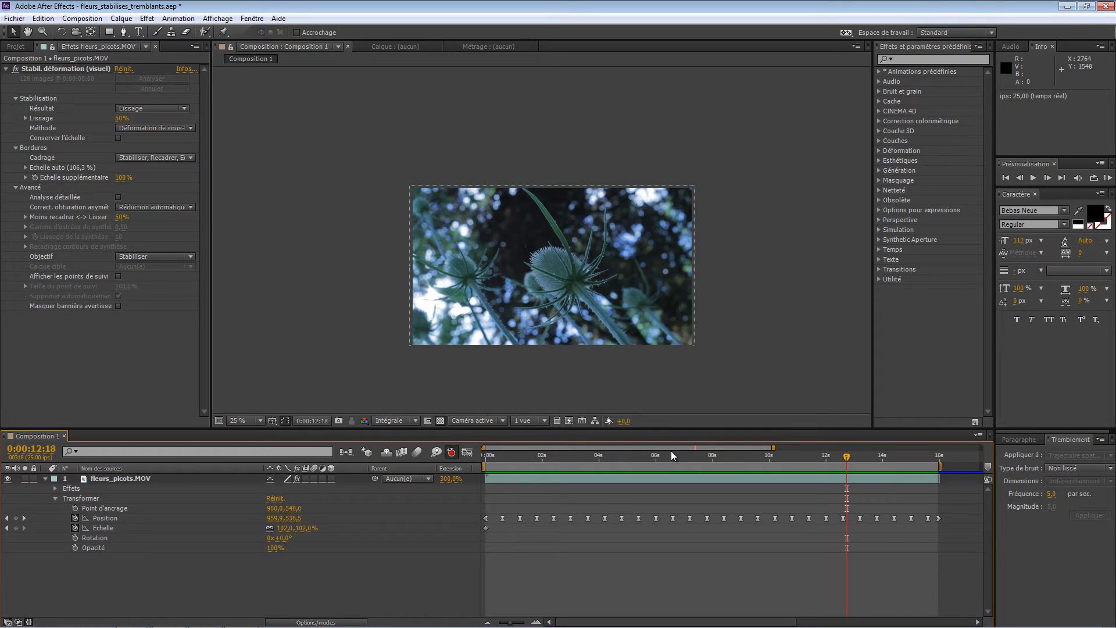
key(Page_Down)
key(Page_Down)
key(Page_Down)
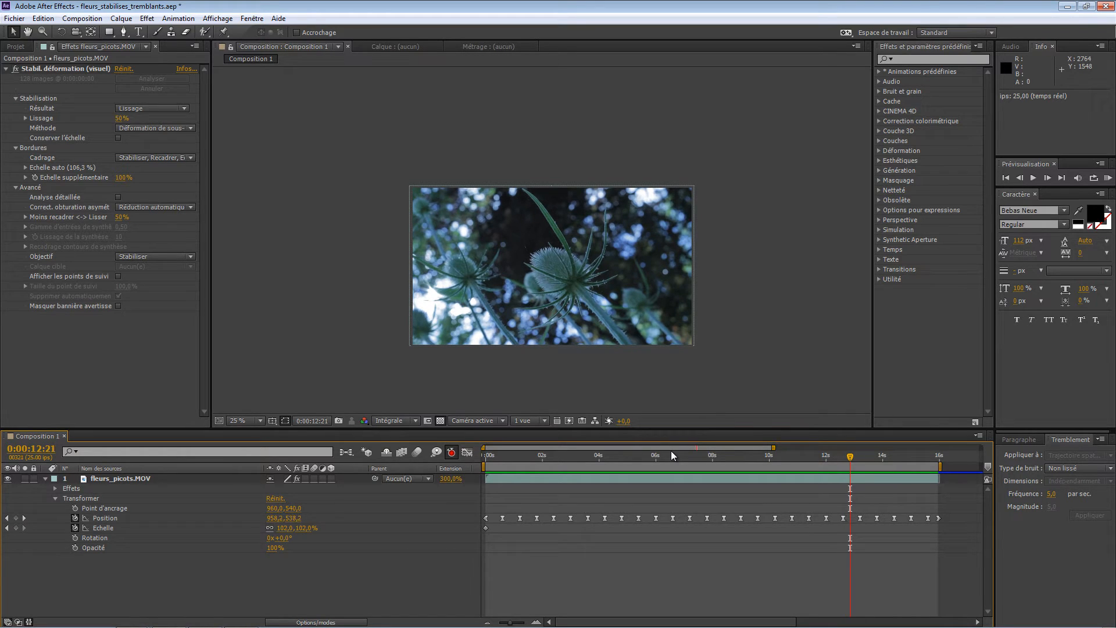
key(Page_Down)
key(Page_Down)
key(Page_Down)
key(Page_Down)
key(Page_Down)
key(Page_Down)
key(Page_Down)
key(Page_Down)
key(Page_Down)
key(Page_Down)
key(Page_Down)
key(Page_Down)
key(Page_Down)
key(Page_Down)
key(Page_Down)
key(Page_Down)
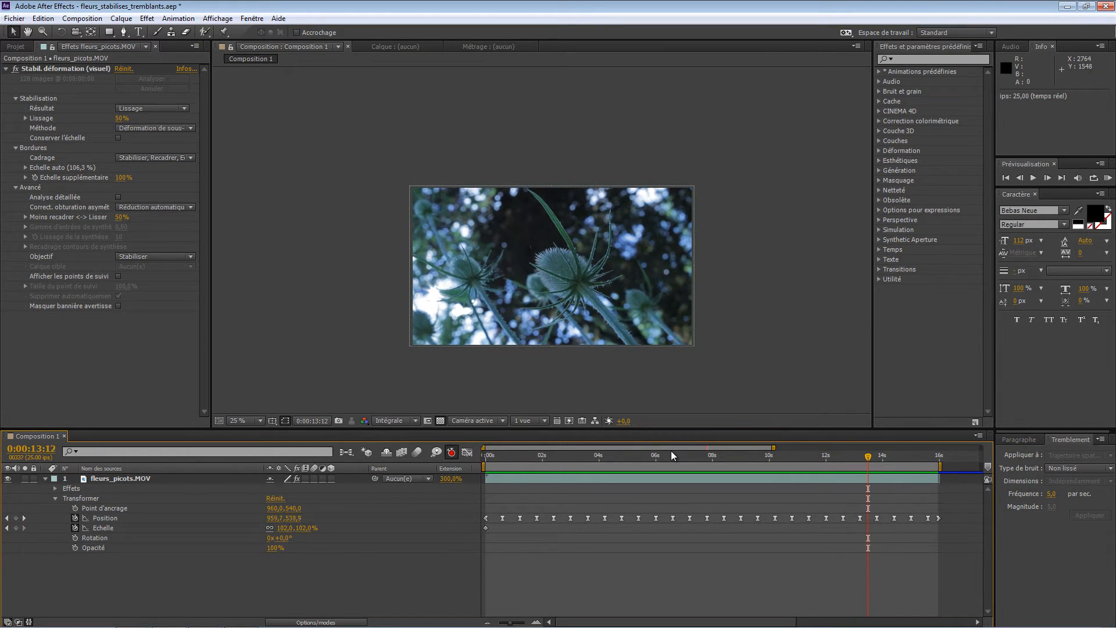
key(Page_Up)
key(Page_Up)
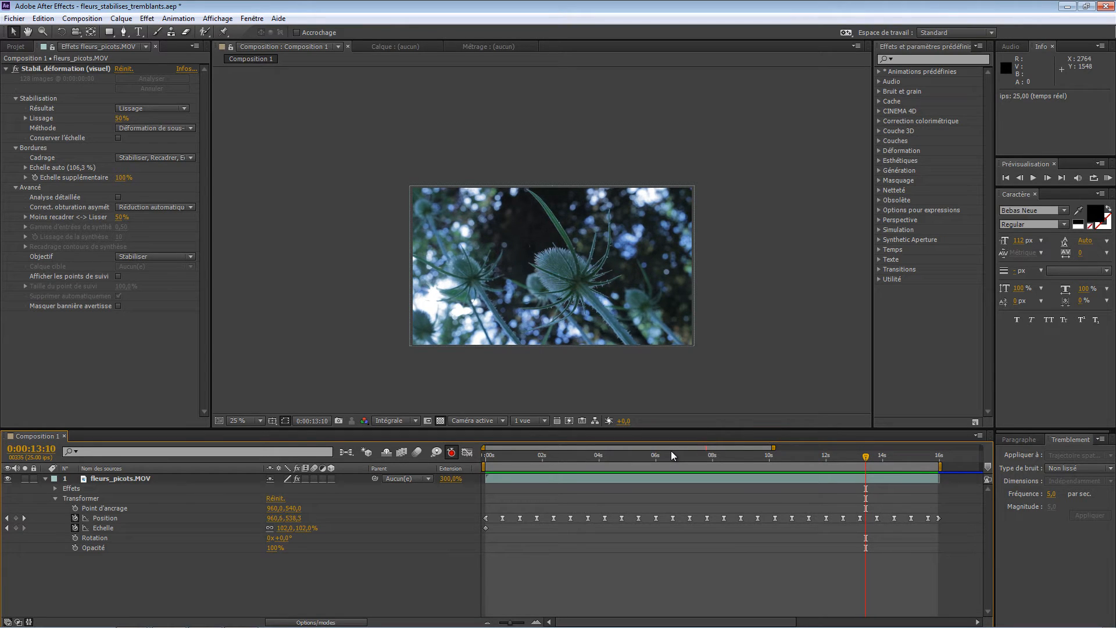
key(Page_Down)
key(Page_Down)
key(Page_Down)
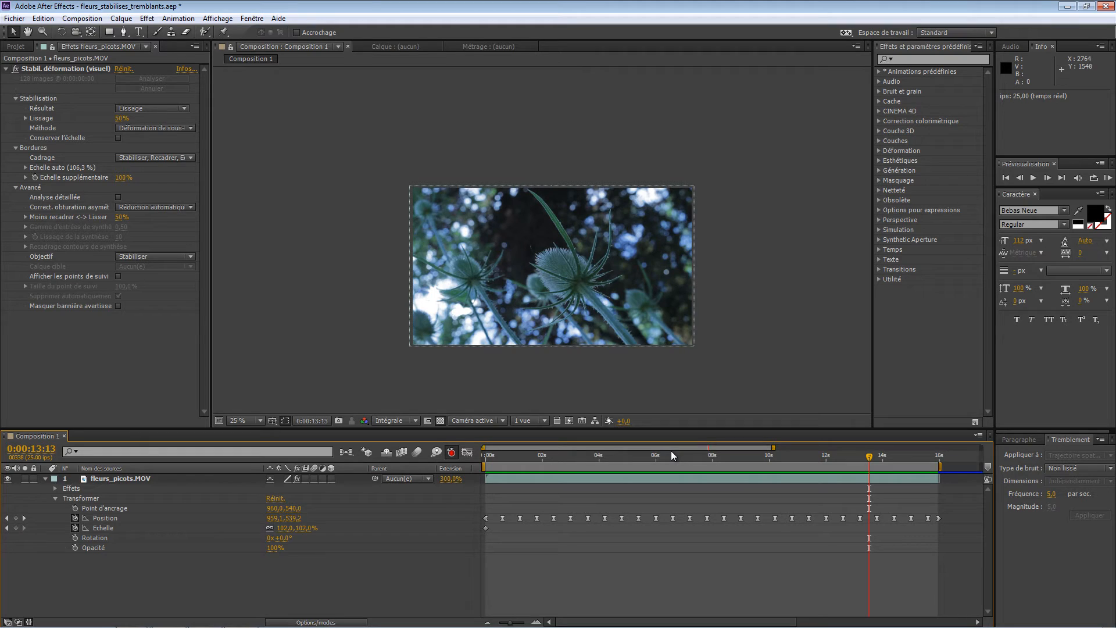
key(Page_Down)
key(Page_Down)
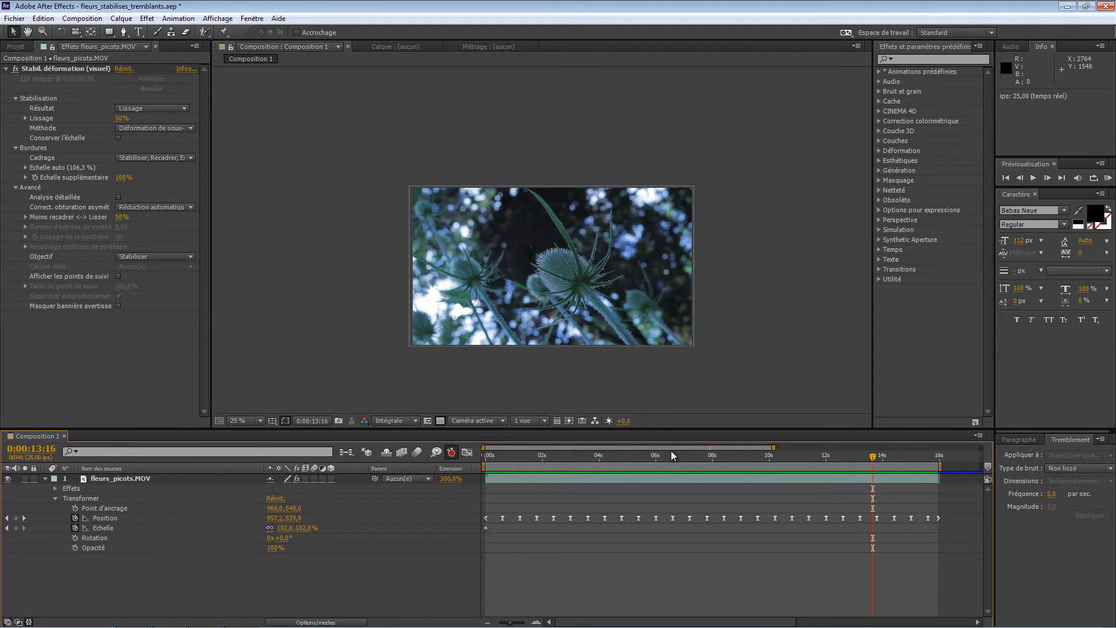
key(Page_Down)
key(Page_Down)
key(Page_Down)
key(Page_Down)
key(Page_Down)
key(Page_Down)
key(Page_Down)
key(Page_Down)
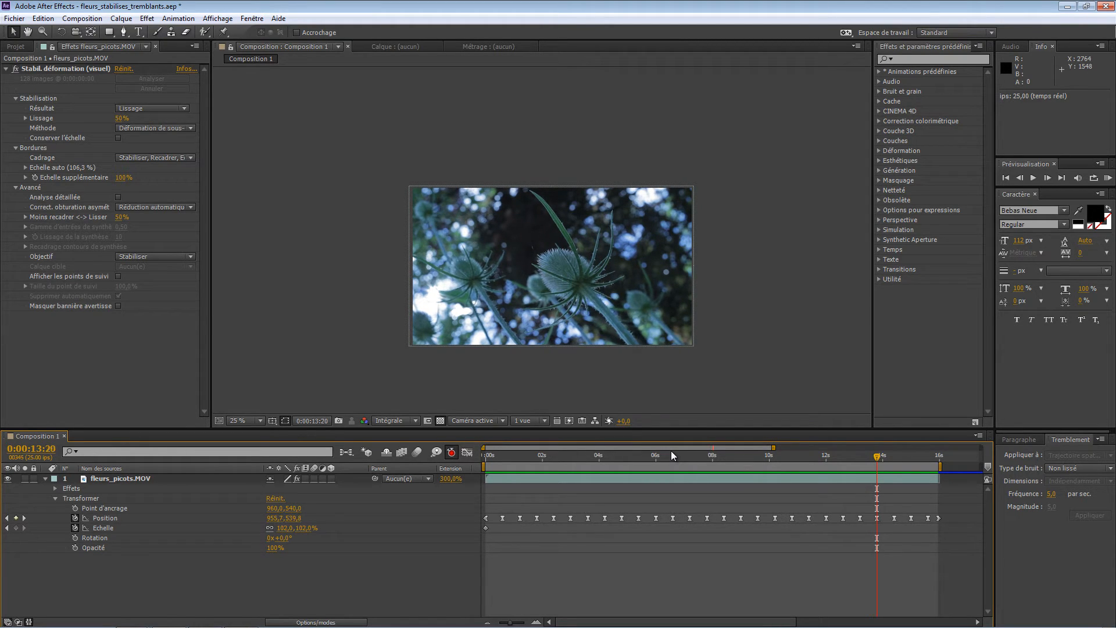
key(Page_Up)
key(Page_Up)
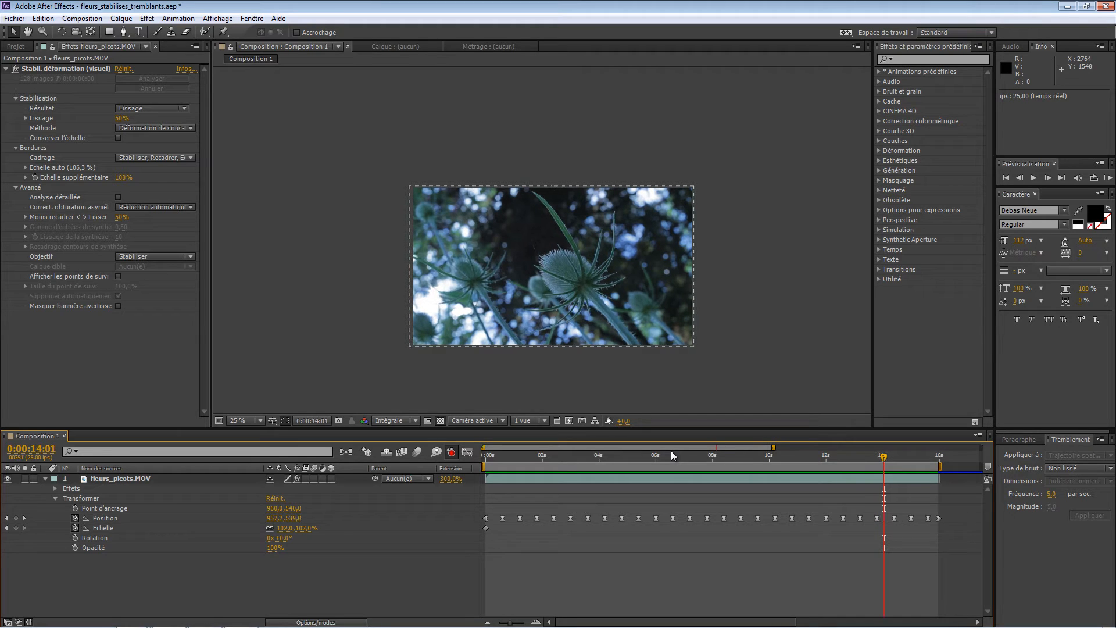
key(shift+Page_Up)
key(shift+Page_Up)
key(shift+Page_Up)
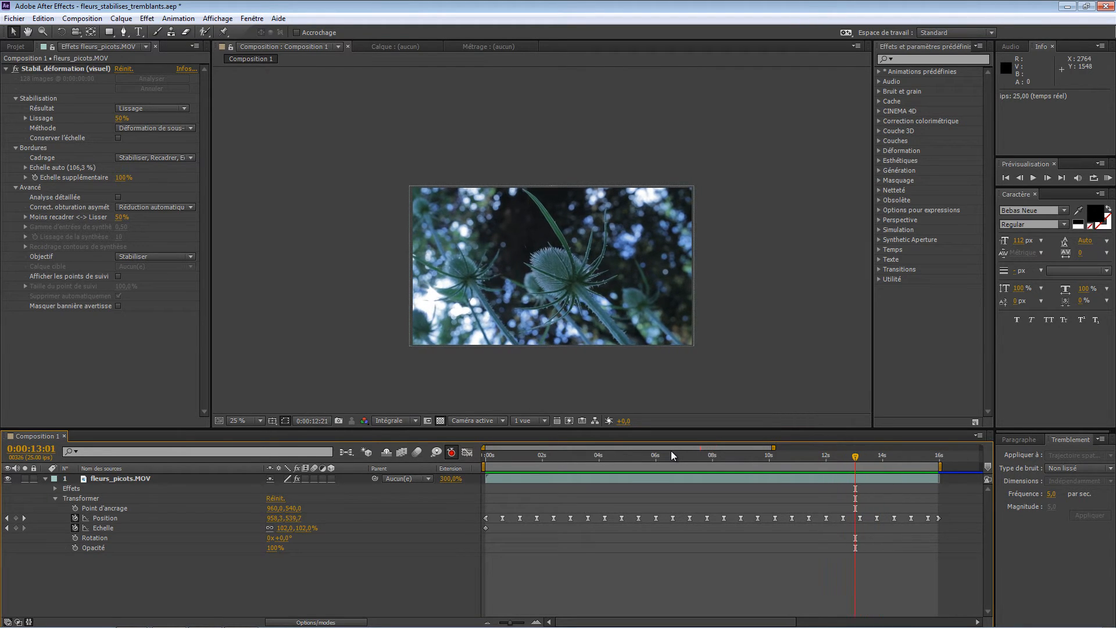
key(Page_Down)
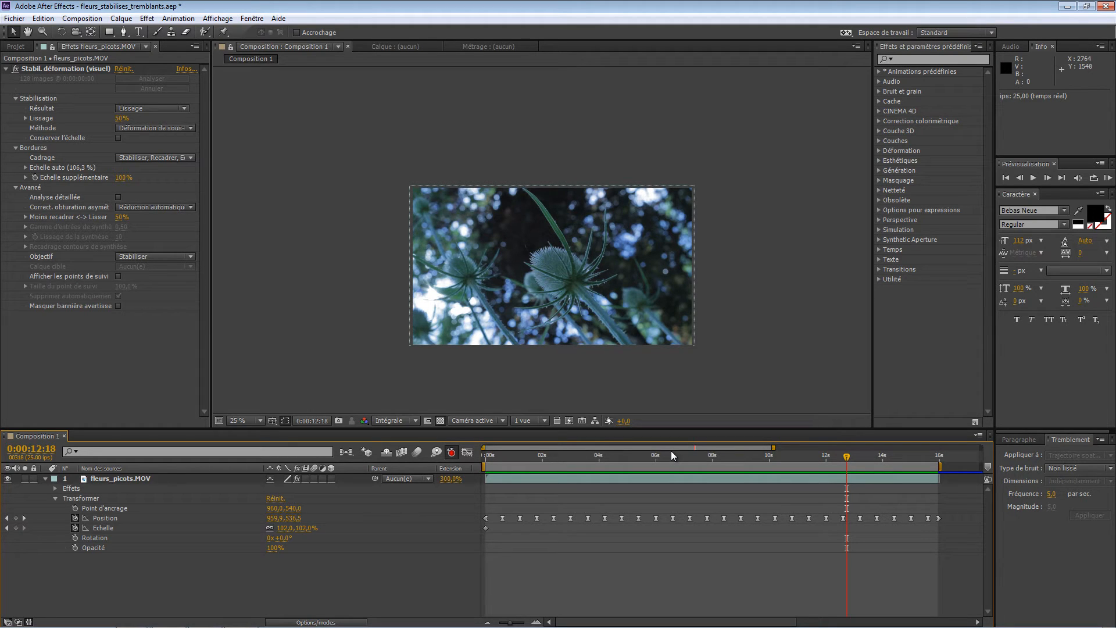
key(Page_Down)
key(Page_Down)
key(Page_Down)
key(Page_Down)
key(Page_Down)
key(Page_Down)
key(Page_Down)
key(Page_Down)
key(Page_Down)
key(Page_Down)
key(Page_Down)
key(Page_Down)
key(Page_Down)
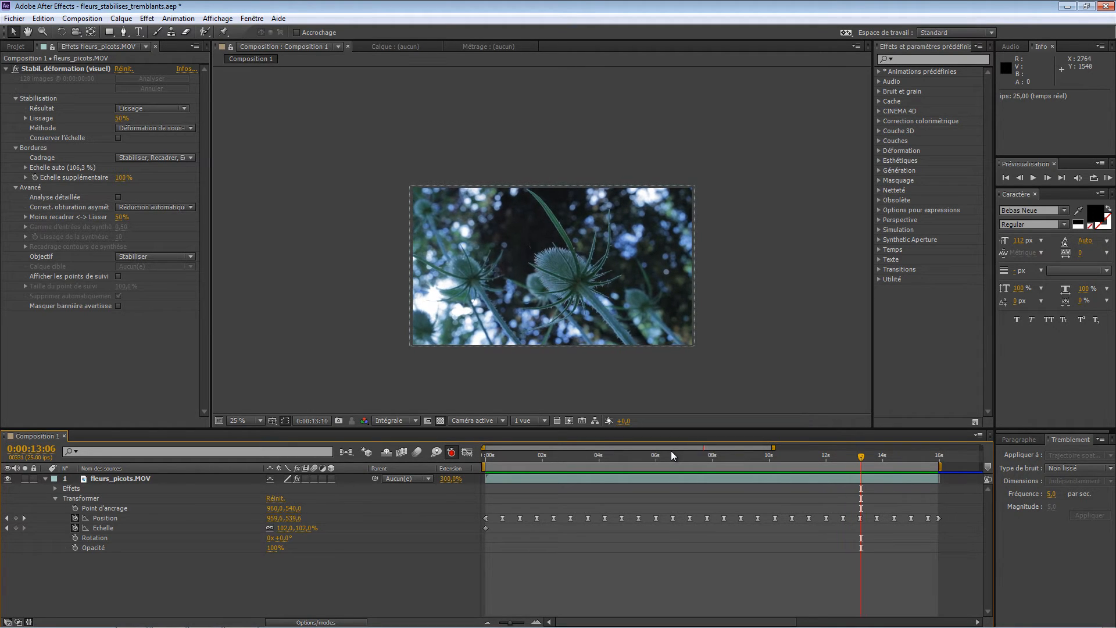
key(Page_Down)
key(Page_Down)
key(Page_Down)
key(Page_Down)
key(Page_Down)
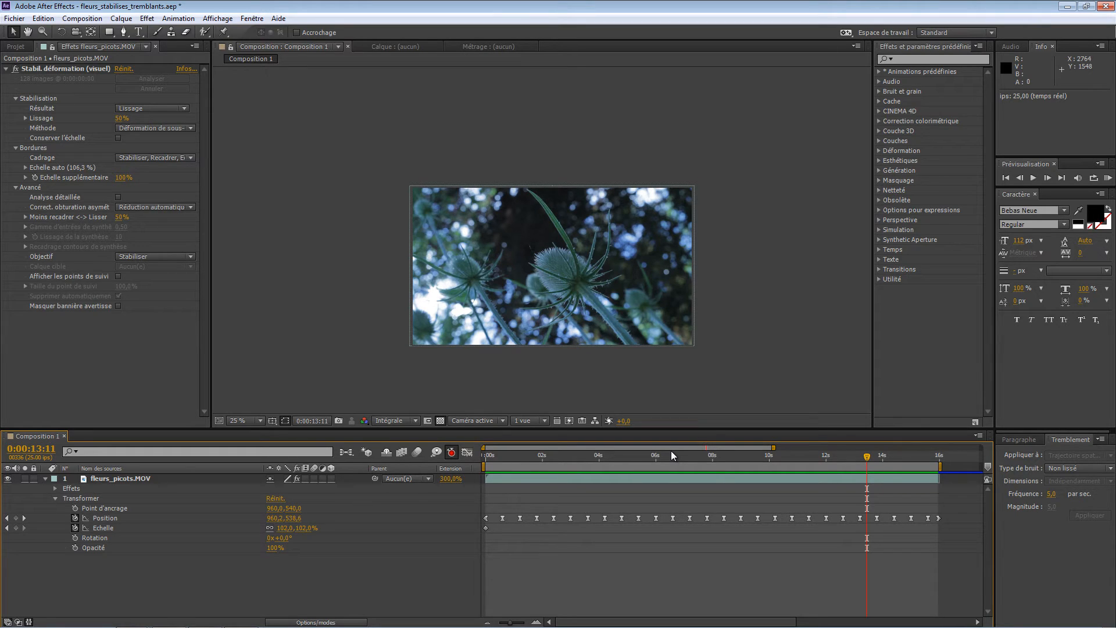
key(Page_Up)
key(Page_Up)
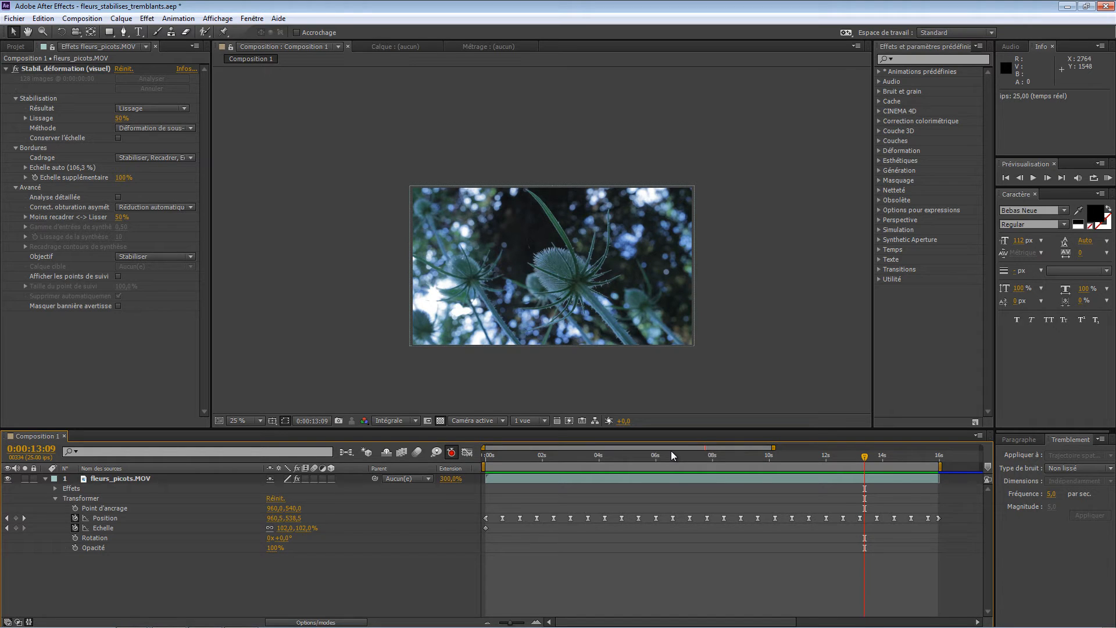
key(Page_Down)
key(Page_Down)
key(Page_Down)
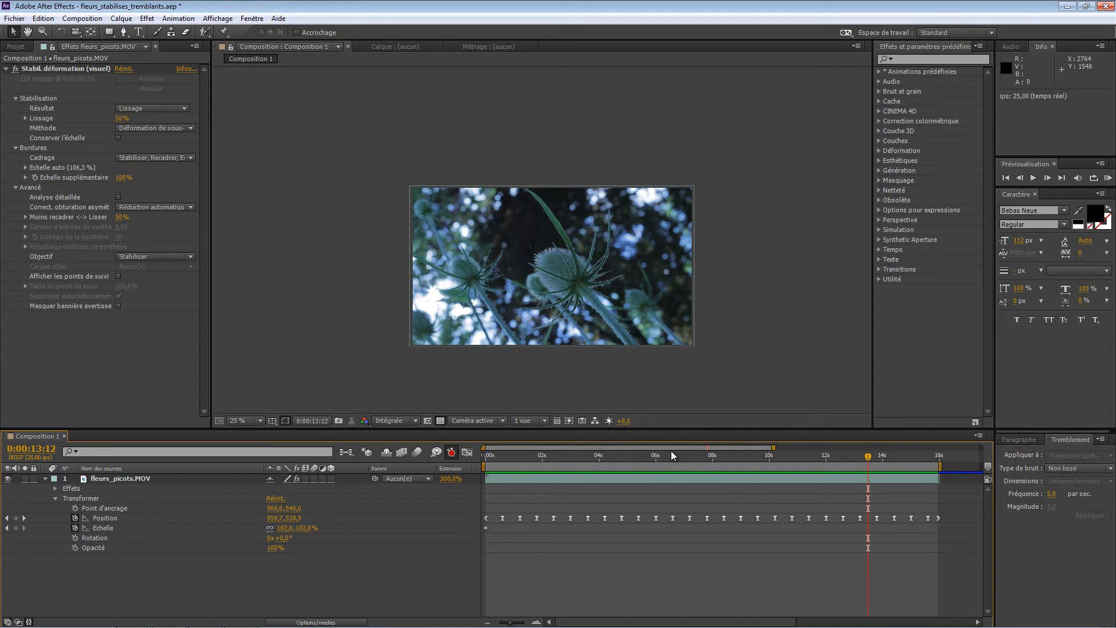
key(Page_Down)
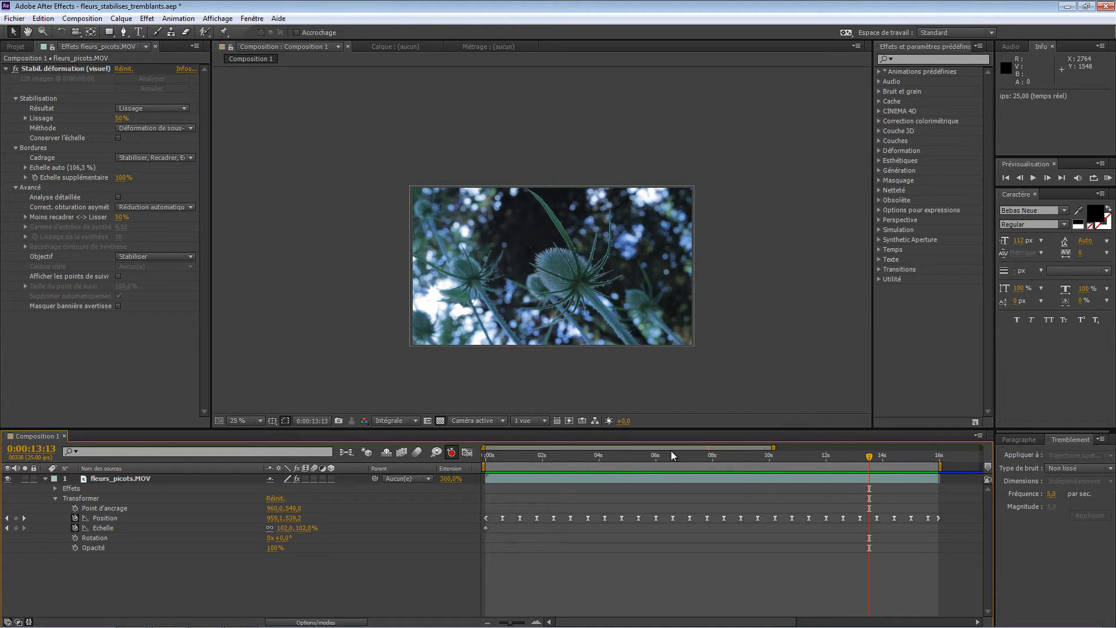
key(Page_Down)
key(Page_Down)
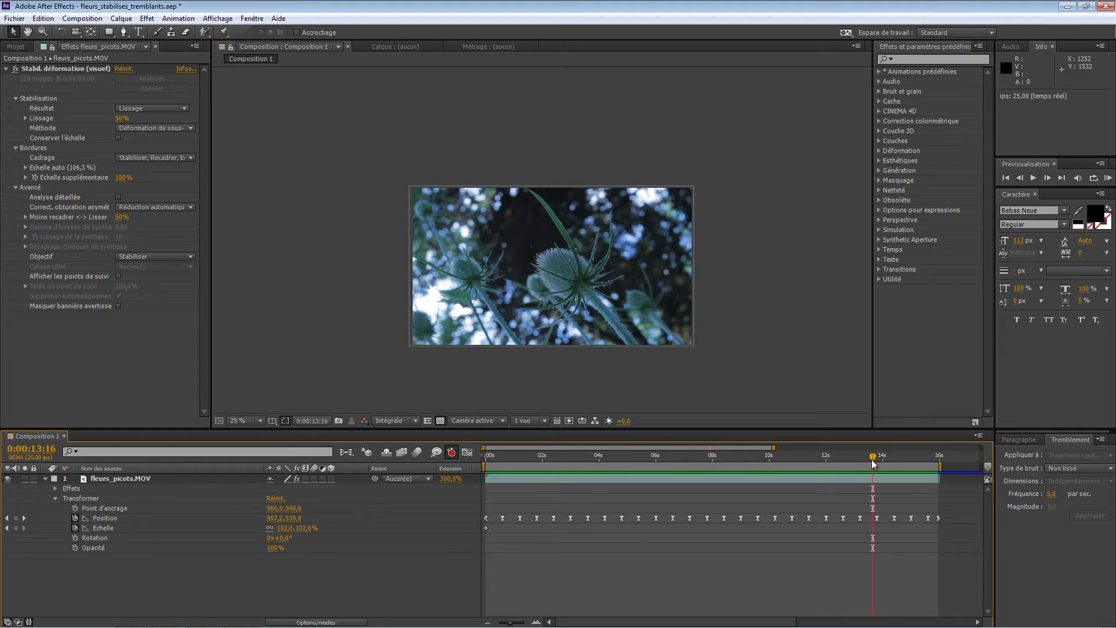
Go to about 0:00:12:02 in the composition and enable frame blending on the fleurs_picots.MOV layer
drag(873, 458, 630, 460)
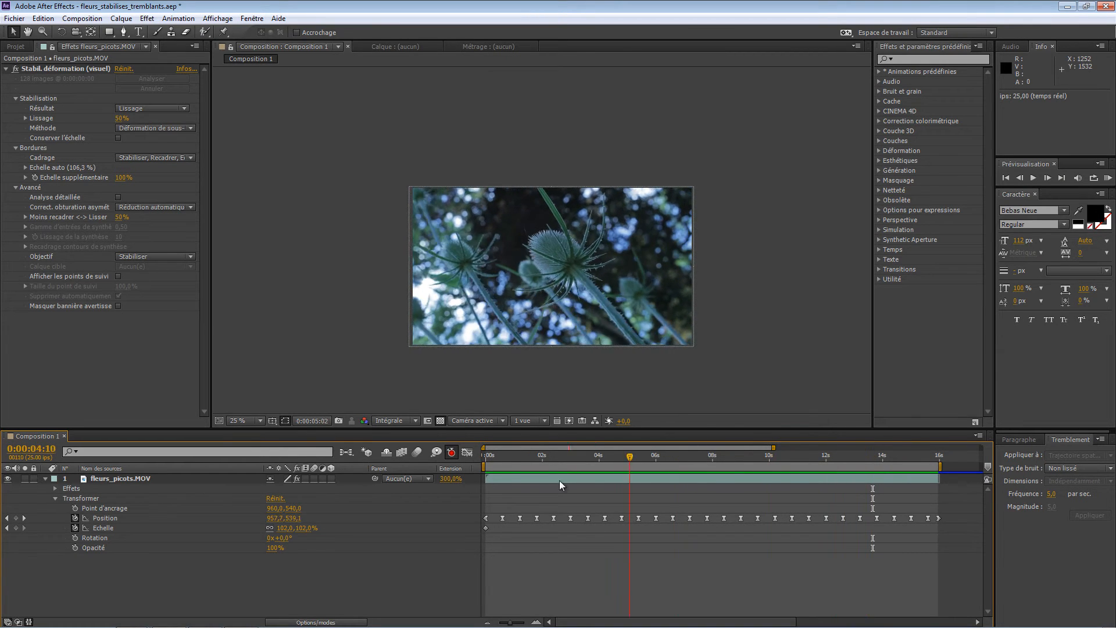
drag(559, 484, 815, 536)
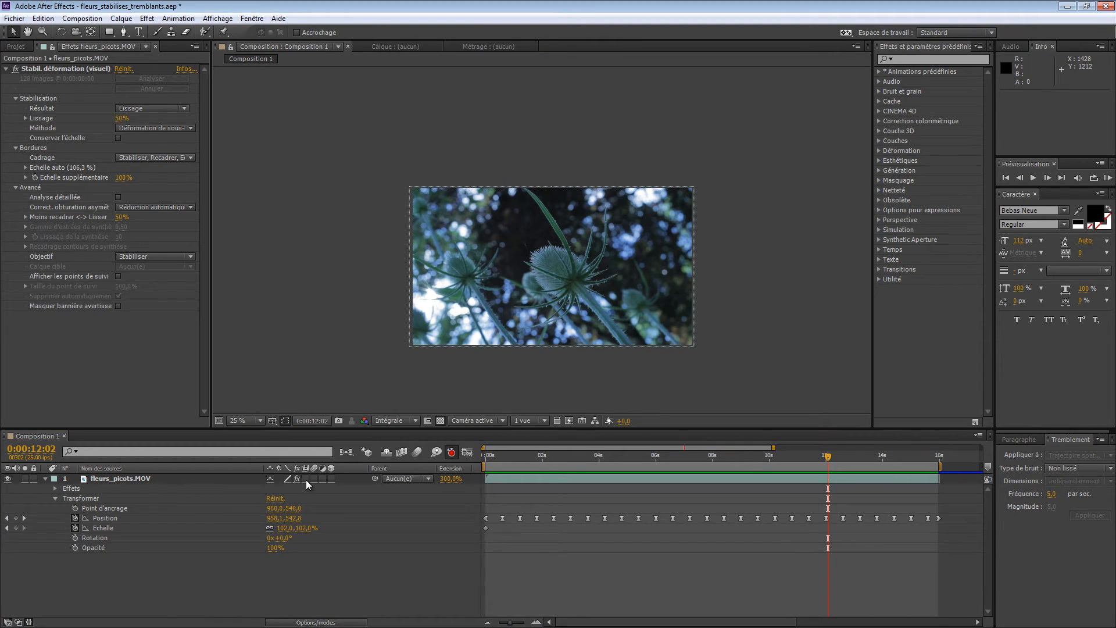
click(305, 478)
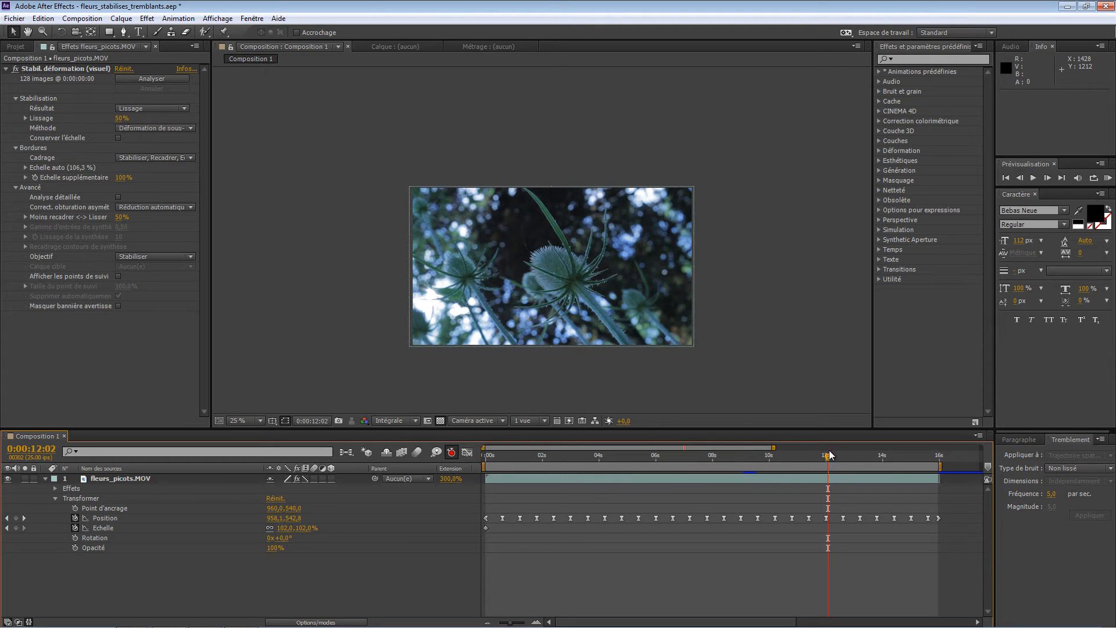
Step back and forth frame by frame between about 0:00:11:20 and 0:00:12:10 to examine the blending between frames
key(space)
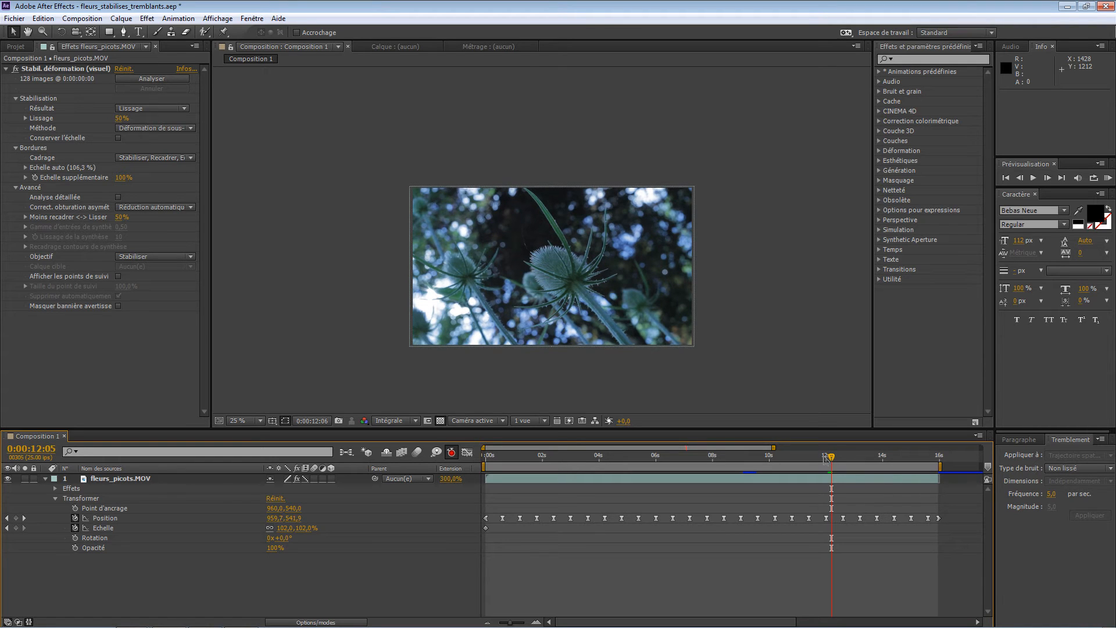
key(Page_Down)
key(Page_Down)
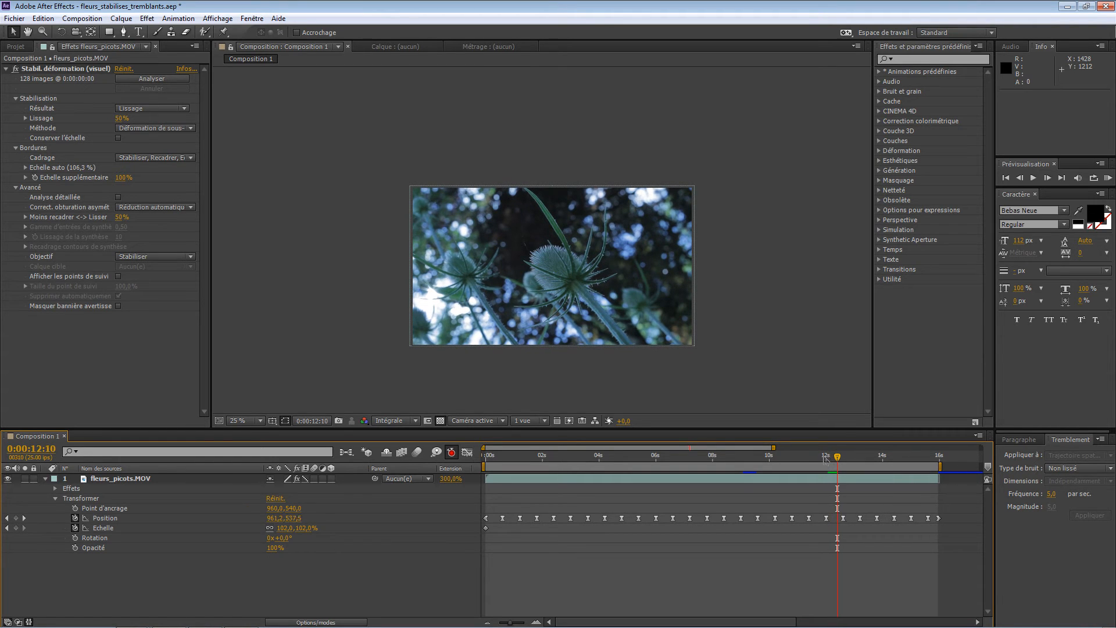
key(Page_Up)
key(Page_Up)
key(Page_Up)
key(Page_Up)
key(Page_Up)
key(Page_Up)
key(Page_Up)
key(Page_Up)
key(Page_Up)
key(Page_Up)
key(Page_Up)
key(Page_Up)
key(Page_Up)
key(Page_Up)
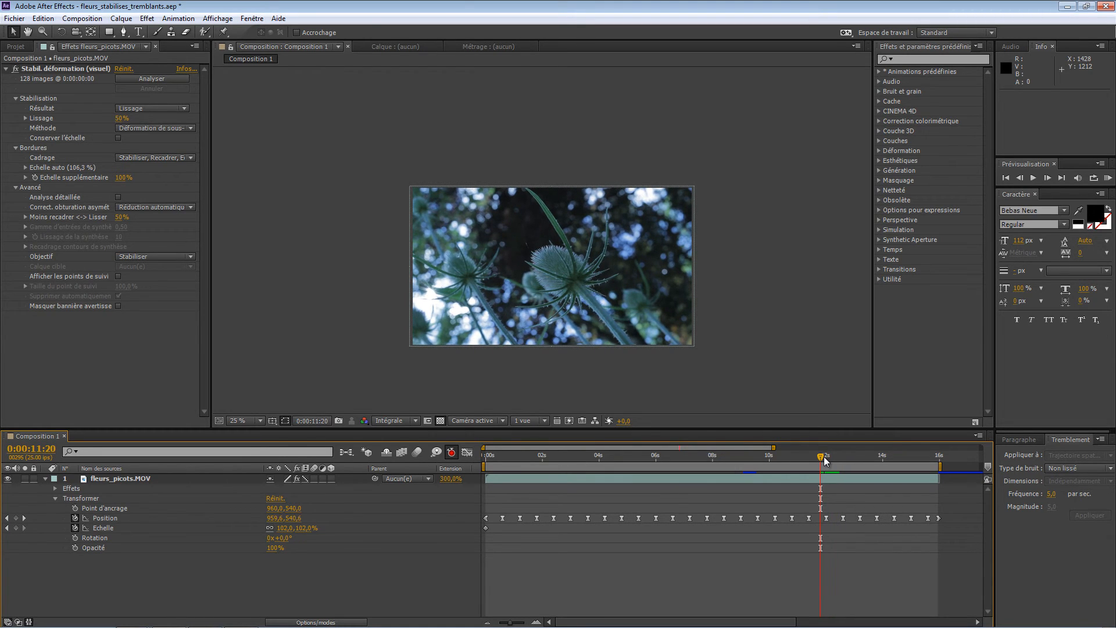
key(Page_Down)
key(Page_Up)
key(Page_Up)
key(Page_Up)
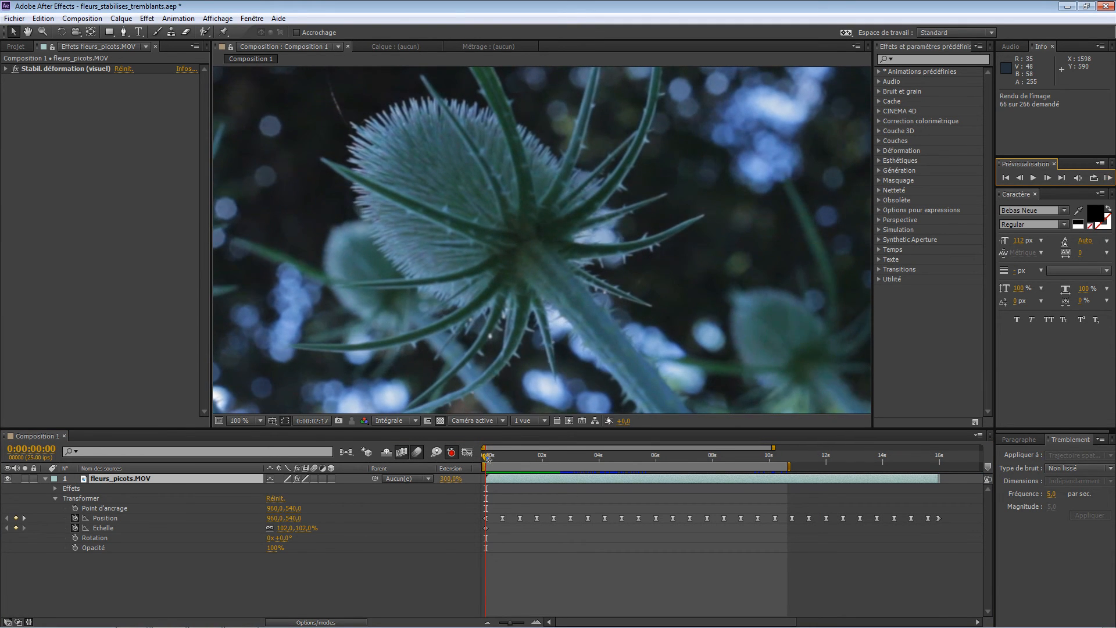
Play the frames rendered so far from the start of the composition at 100% zoom to judge the slow motion
key(space)
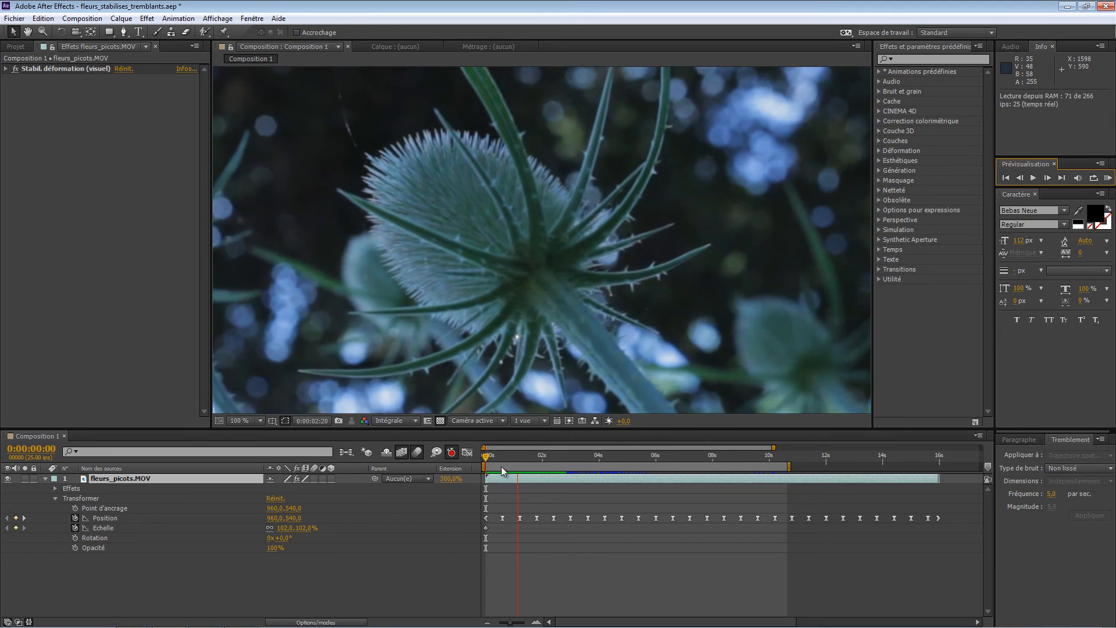
key(space)
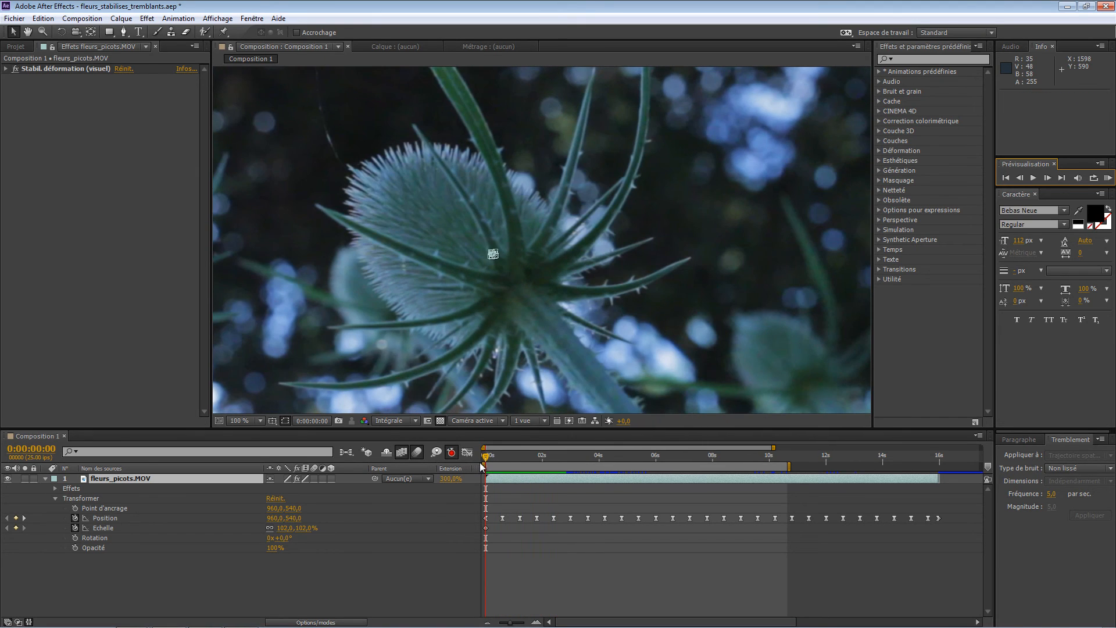
Apply the Déformation temporelle effect from the Temps category to the fleurs_picots.MOV layer and start a RAM preview
right_click(140, 213)
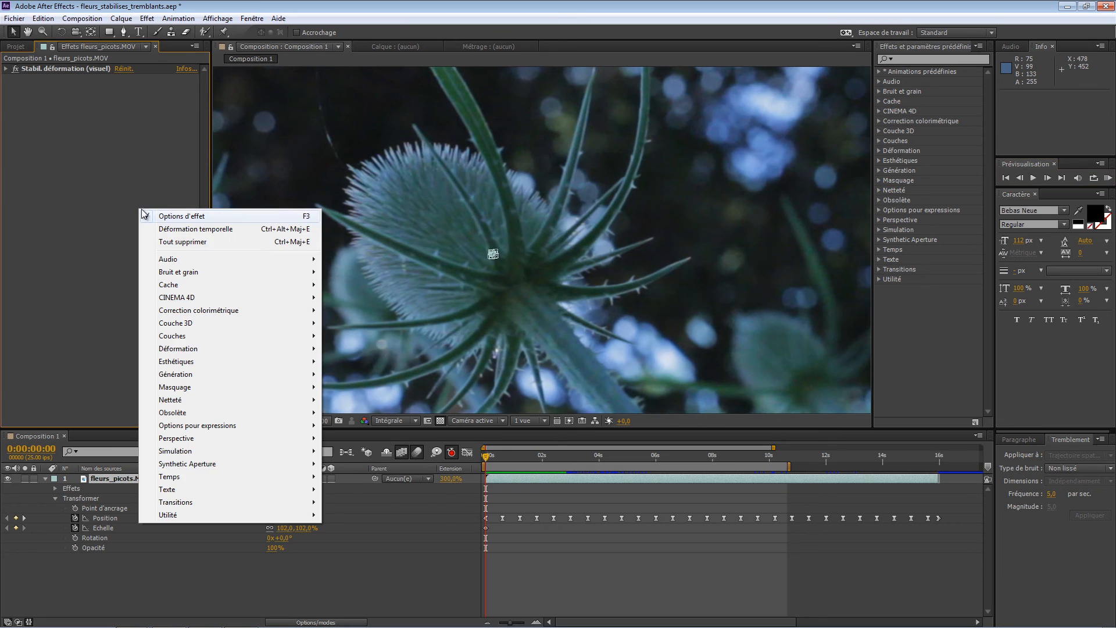
mouse_move(240, 479)
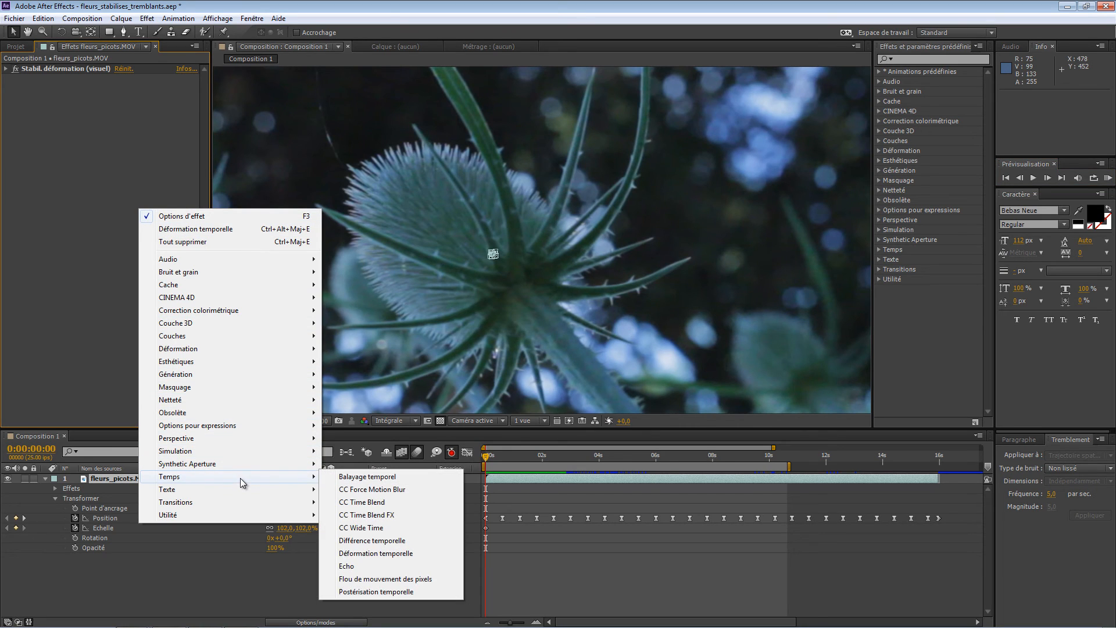
click(412, 555)
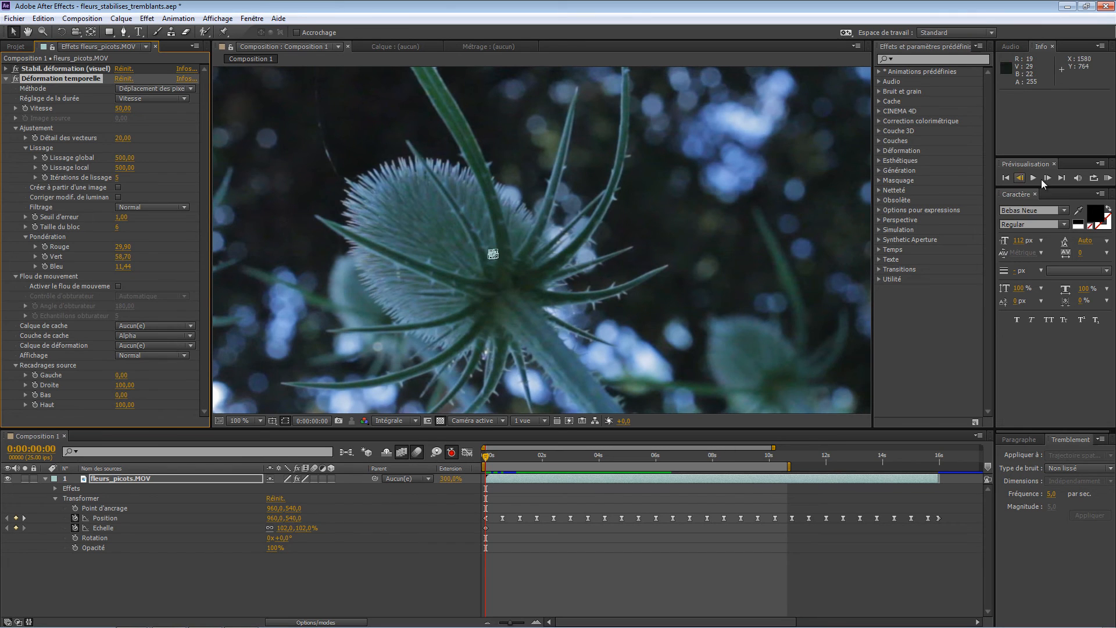
click(1107, 179)
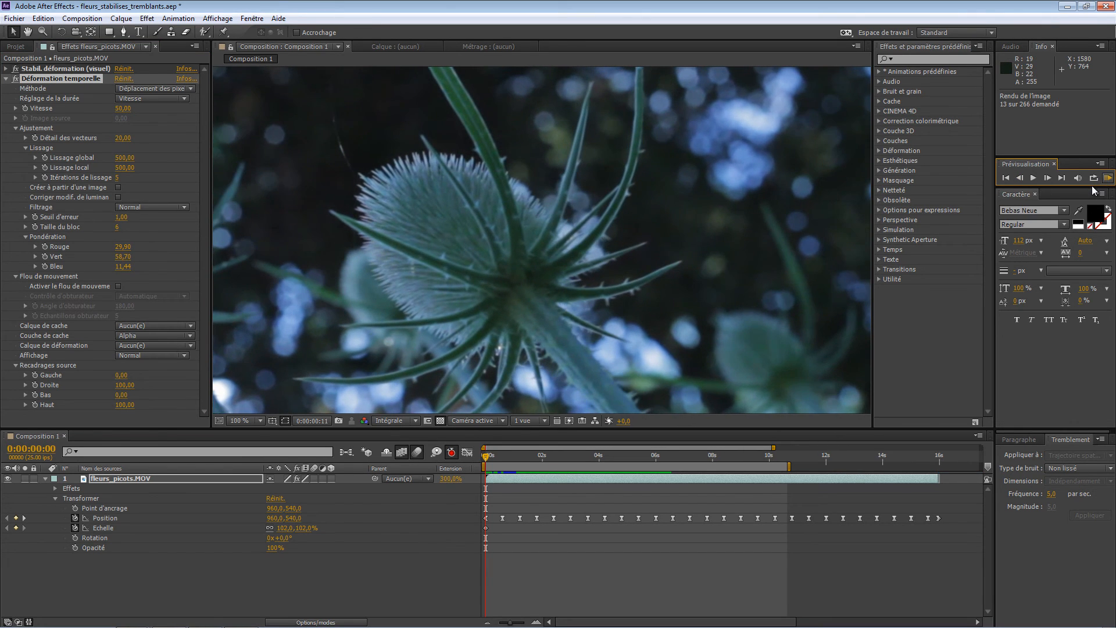